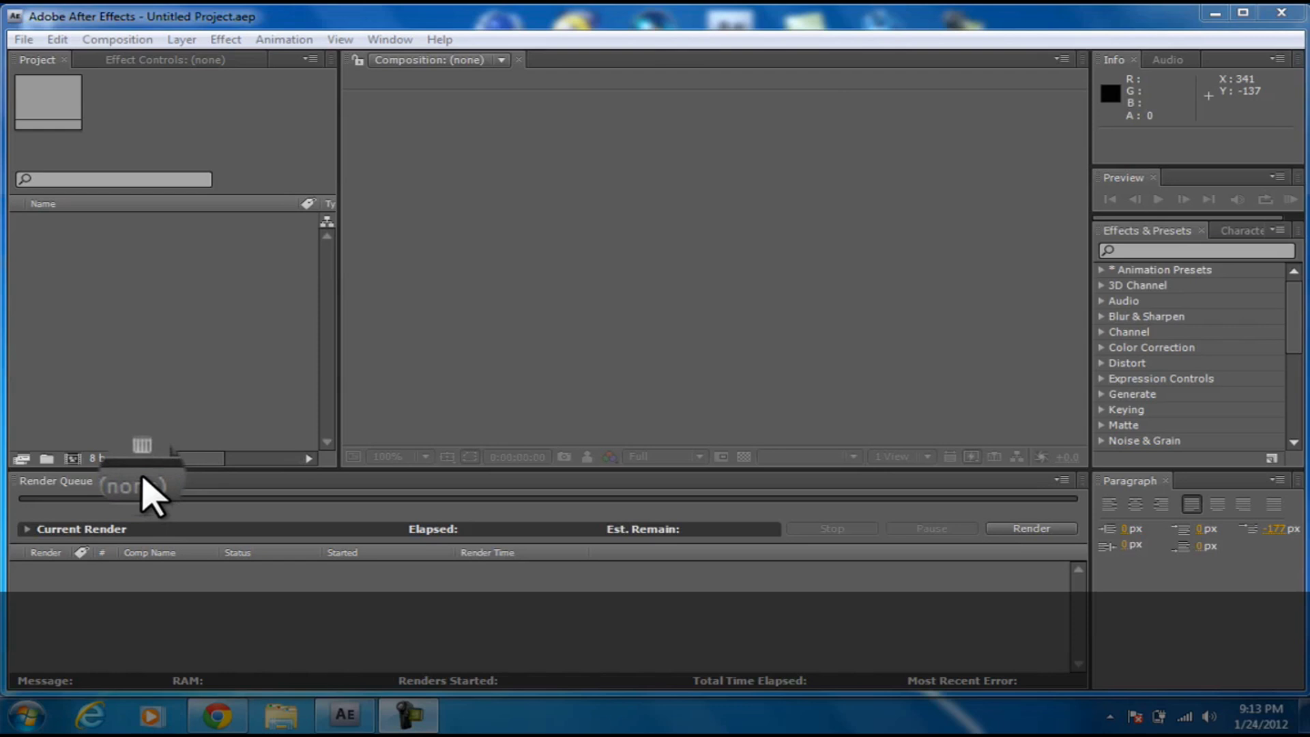
- Create a 1280×720, 59.94 fps composition named 'Twitch Tut', 0;00;30;11 long
click(140, 480)
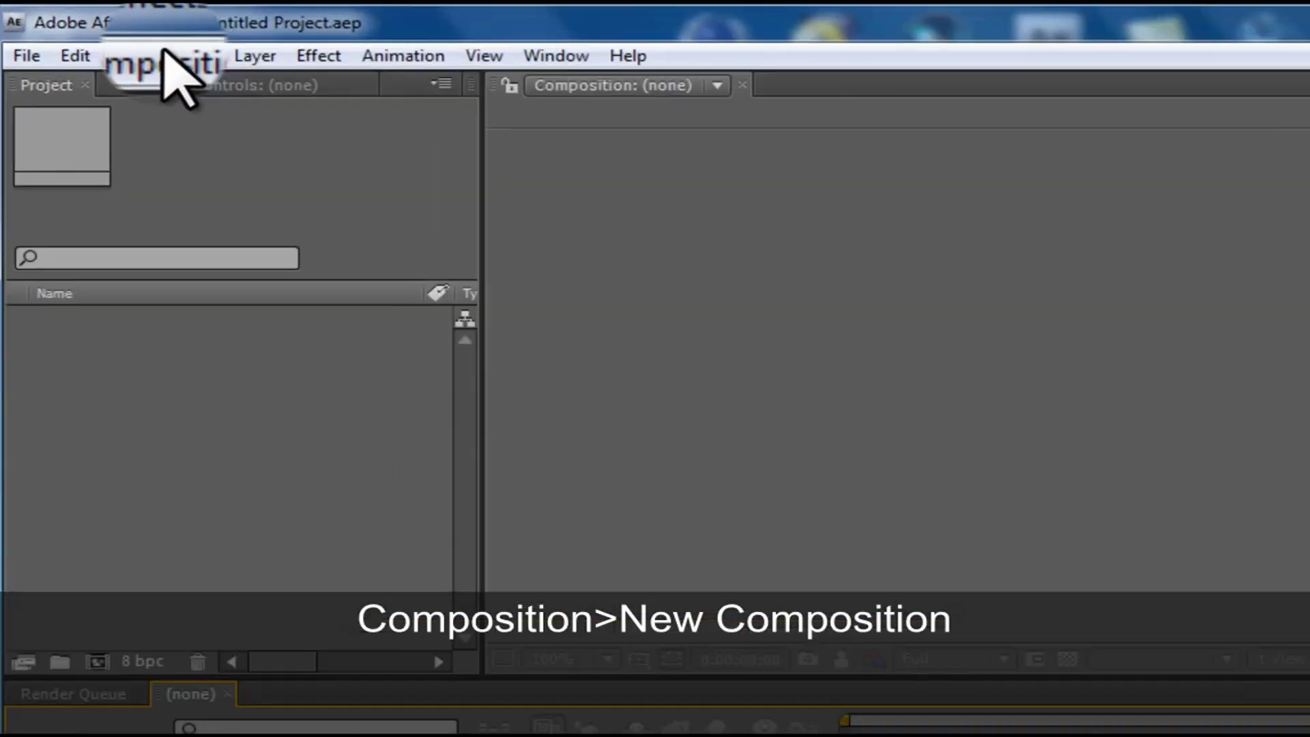
click(164, 55)
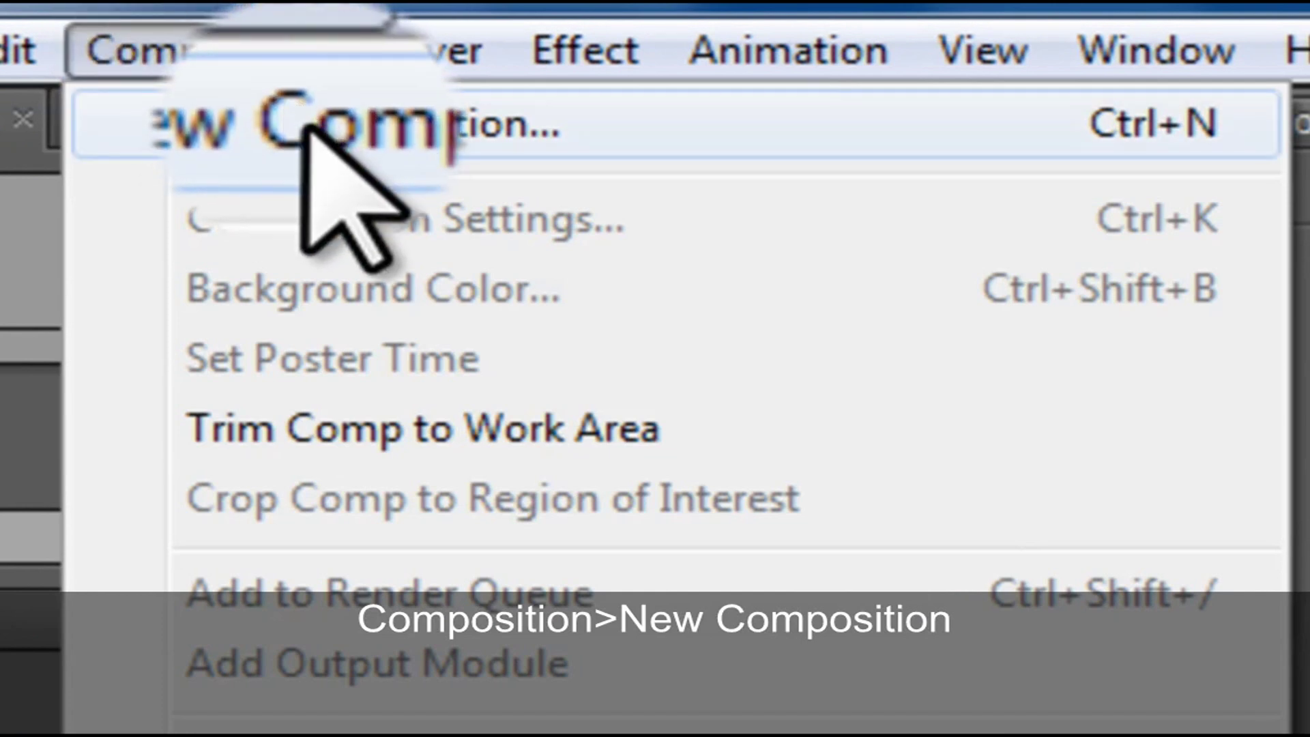
click(305, 133)
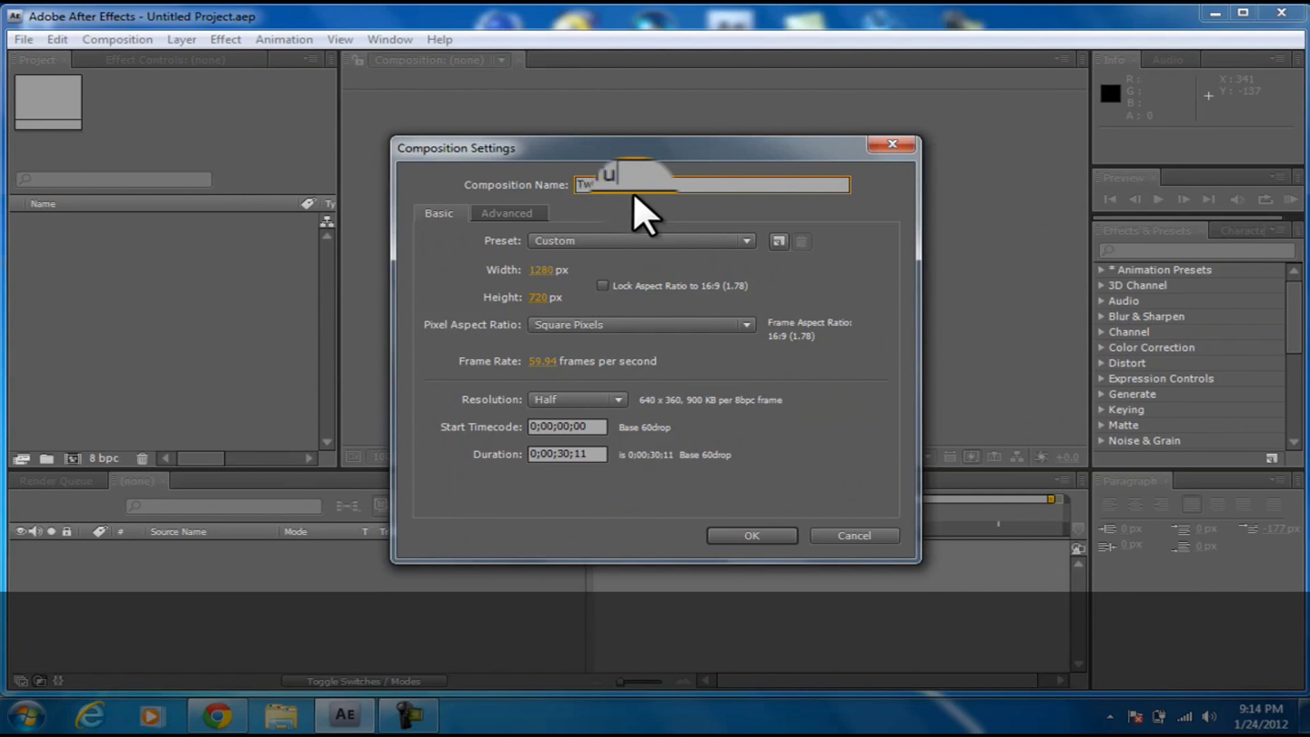
text(Twitch Tut)
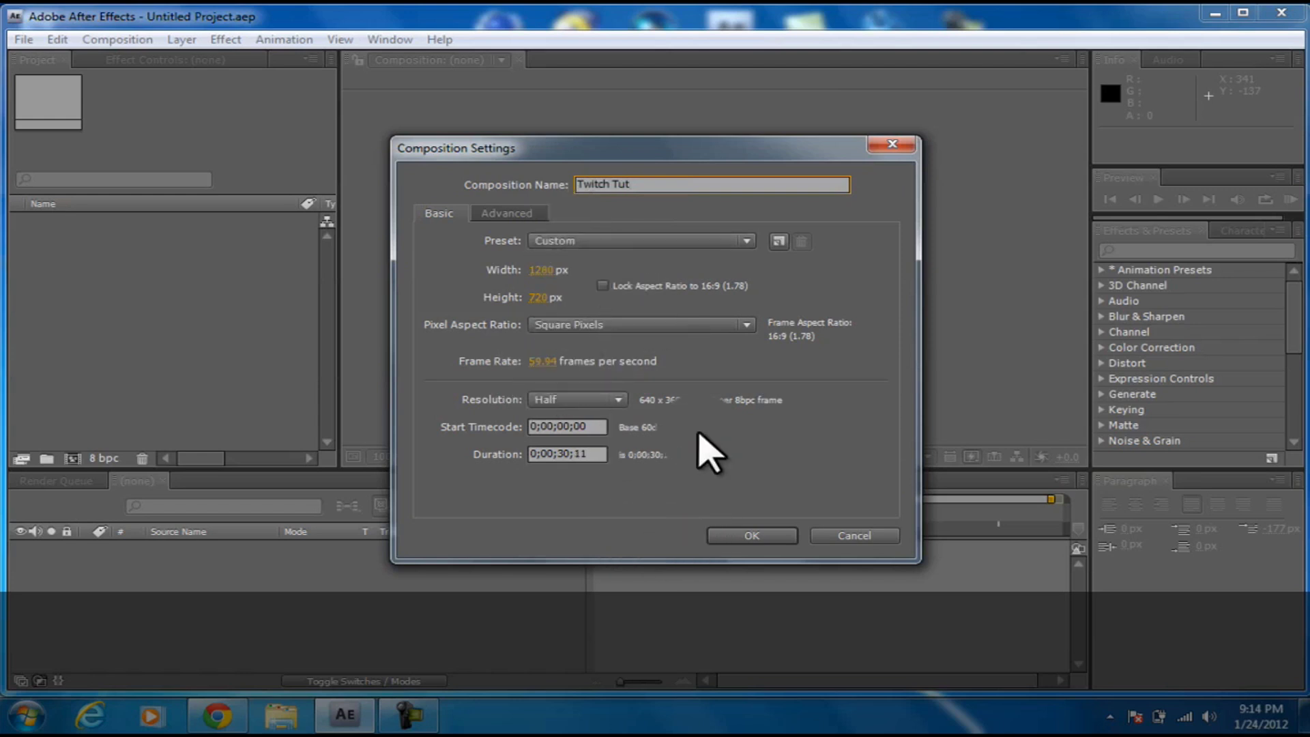
click(738, 534)
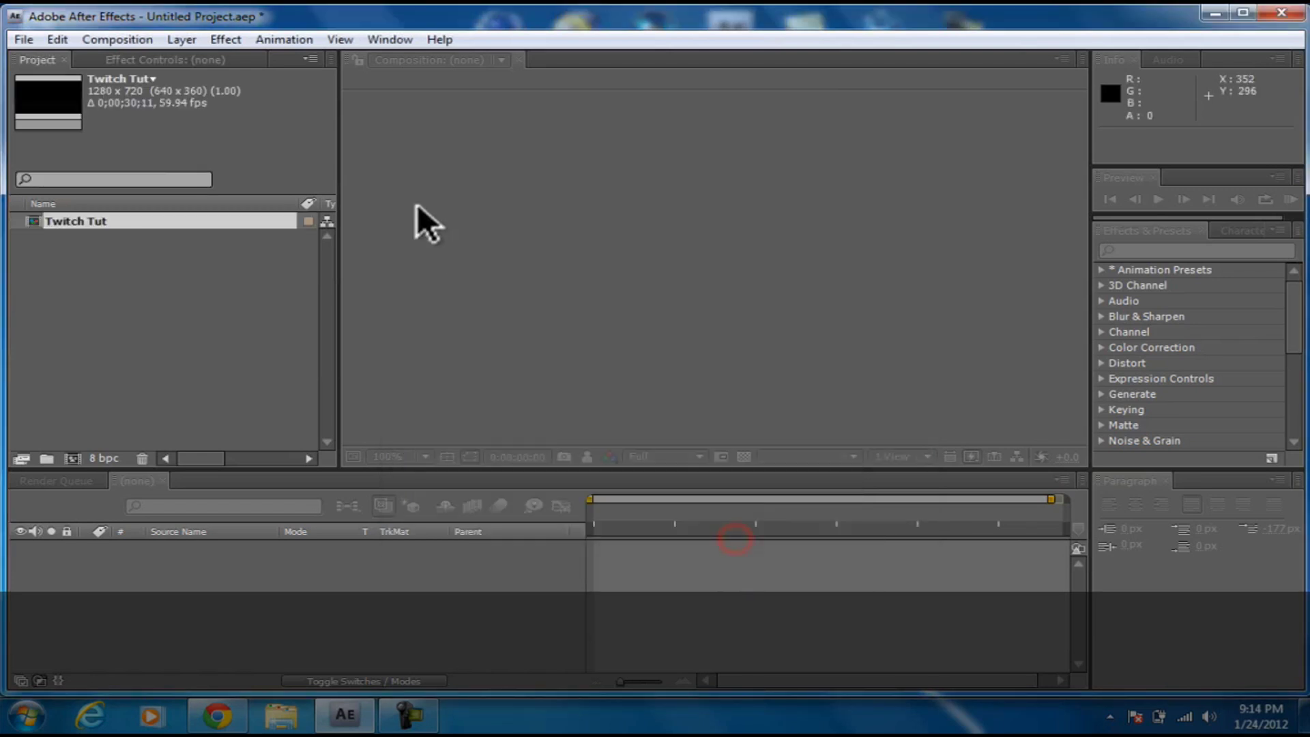
- Import New edit star.avi from the Gameplays.Edits > Videos folder into the project
click(145, 283)
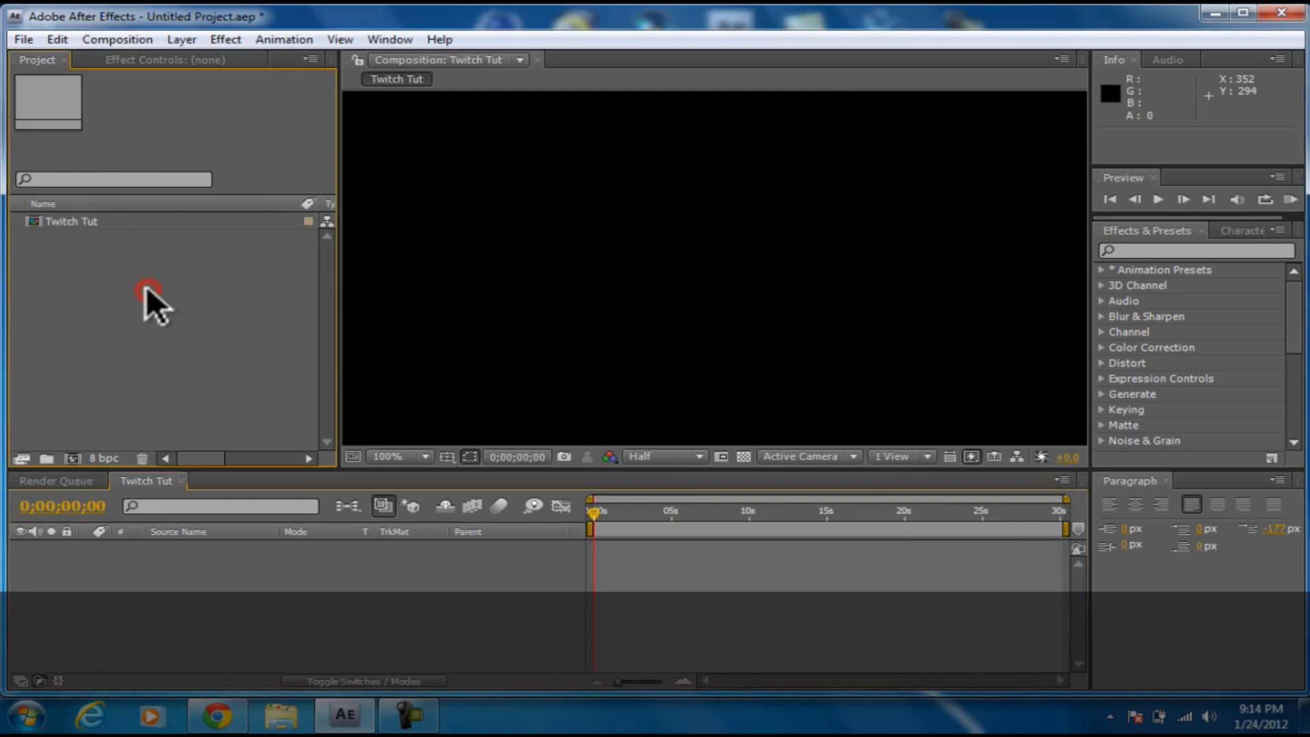
right_click(206, 264)
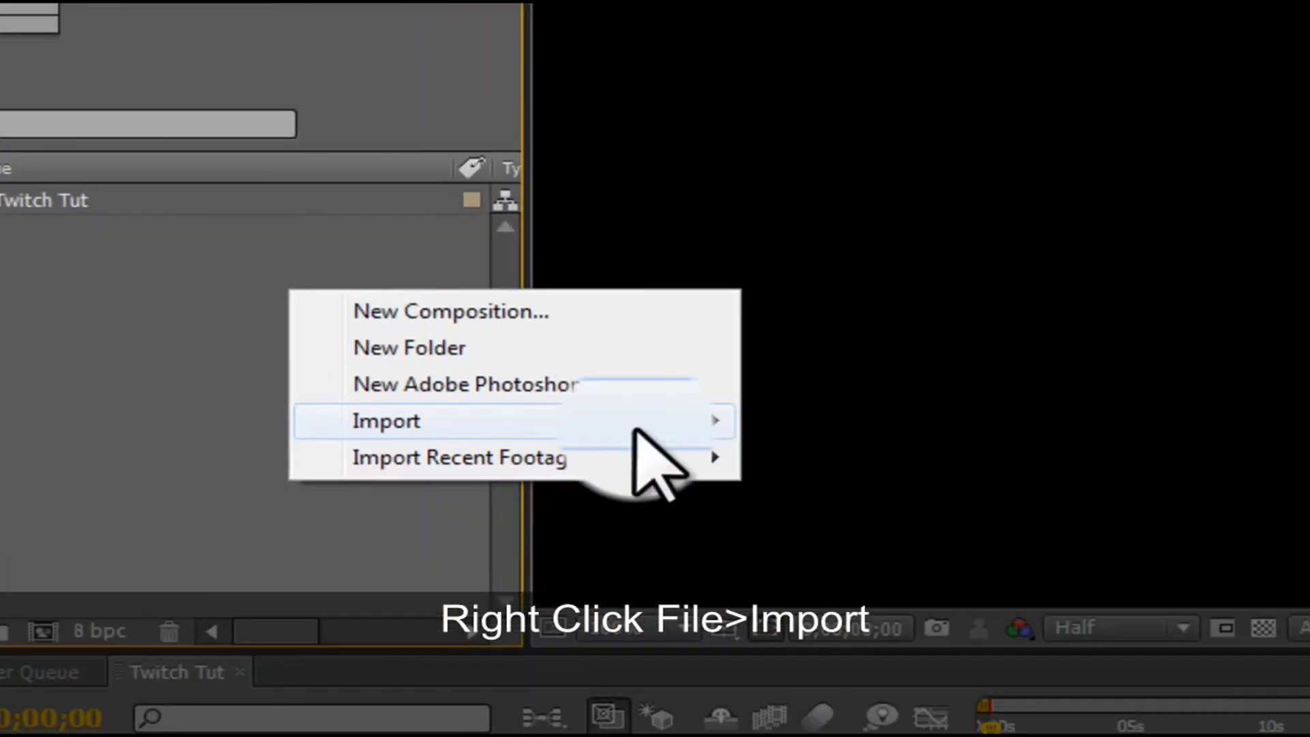
mouse_move(445, 343)
click(971, 458)
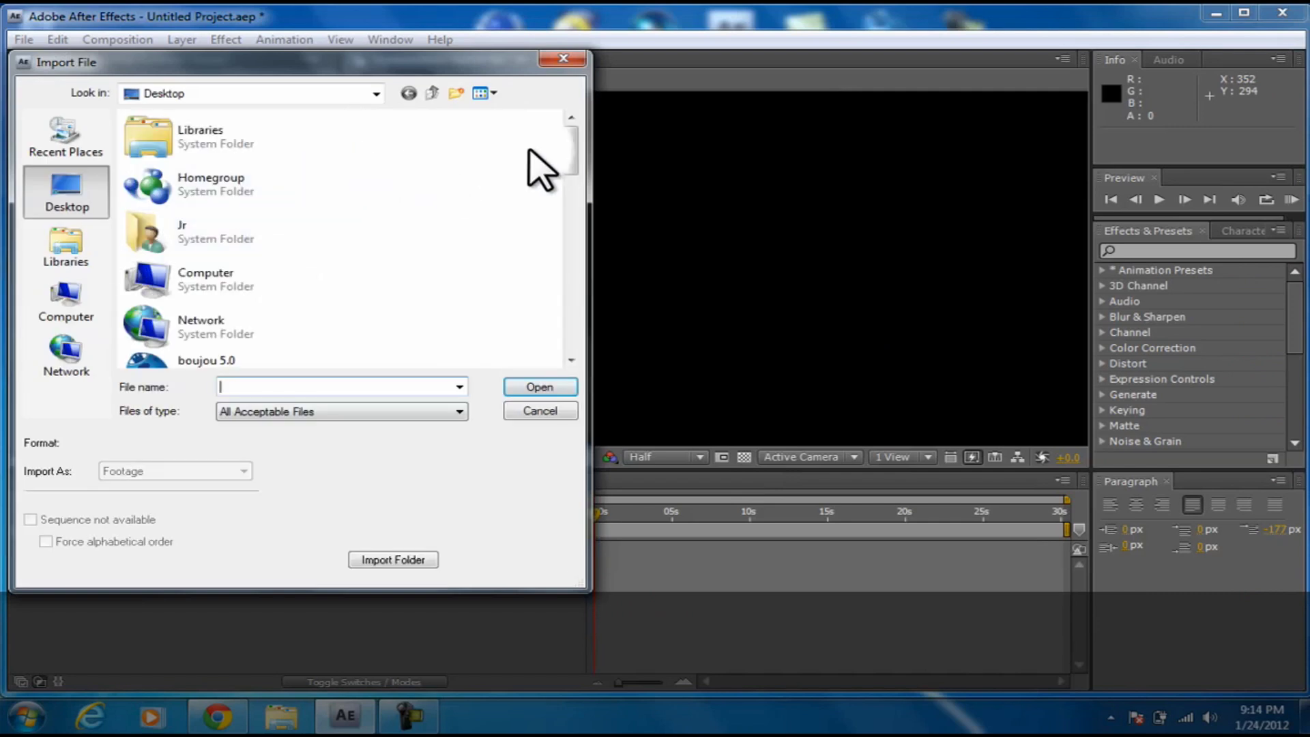
drag(567, 150, 573, 259)
double_click(311, 170)
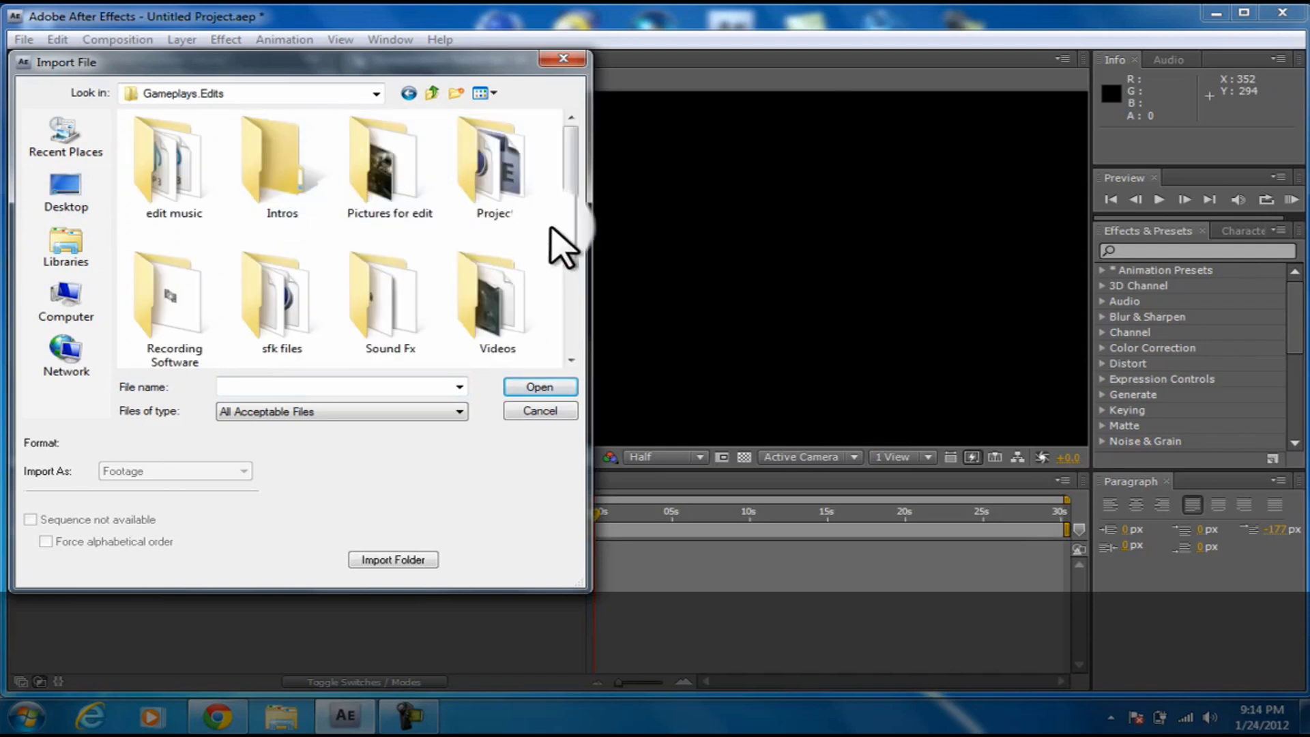
double_click(503, 310)
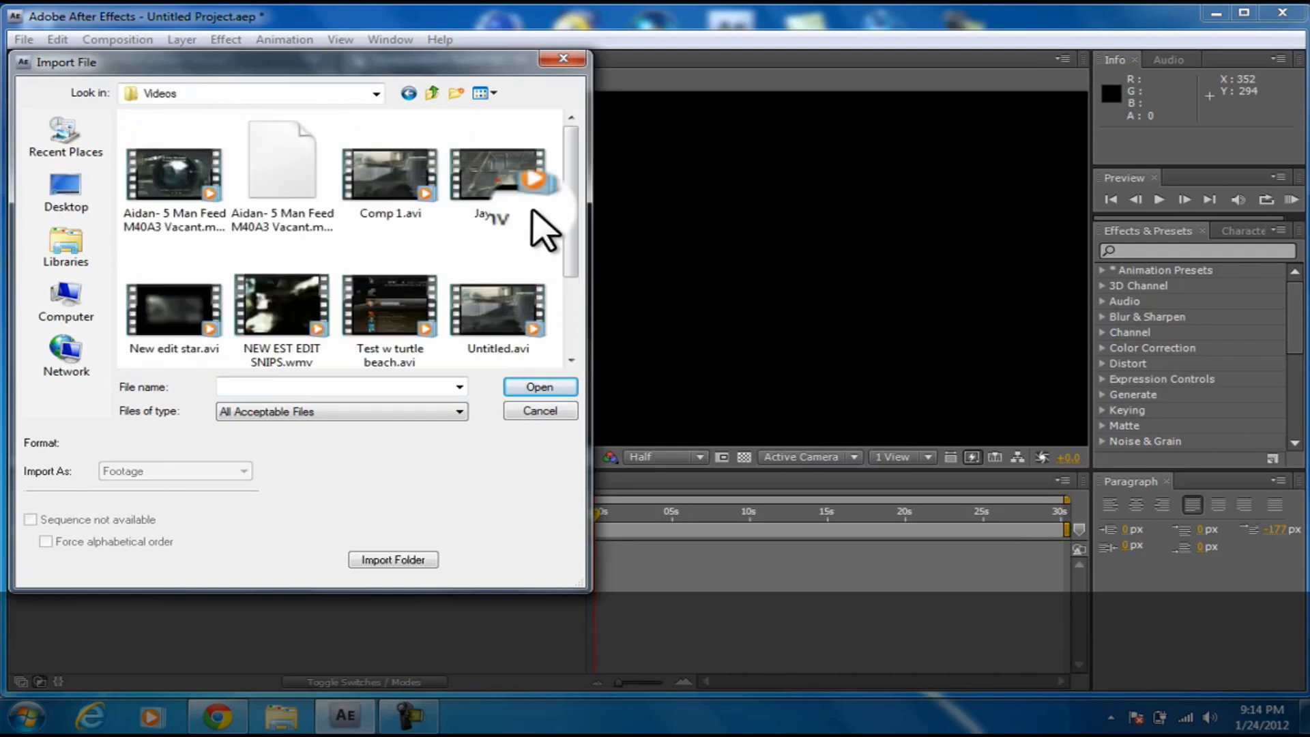
drag(572, 202, 574, 262)
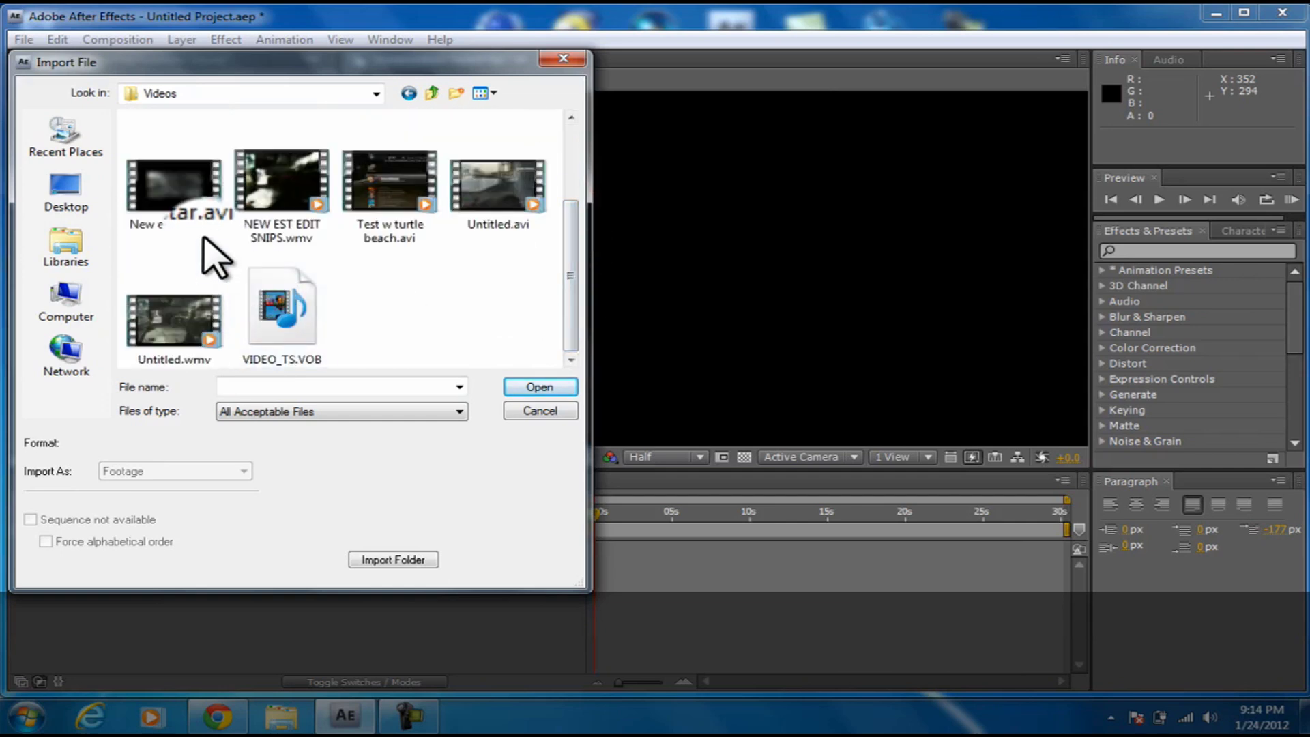
double_click(201, 196)
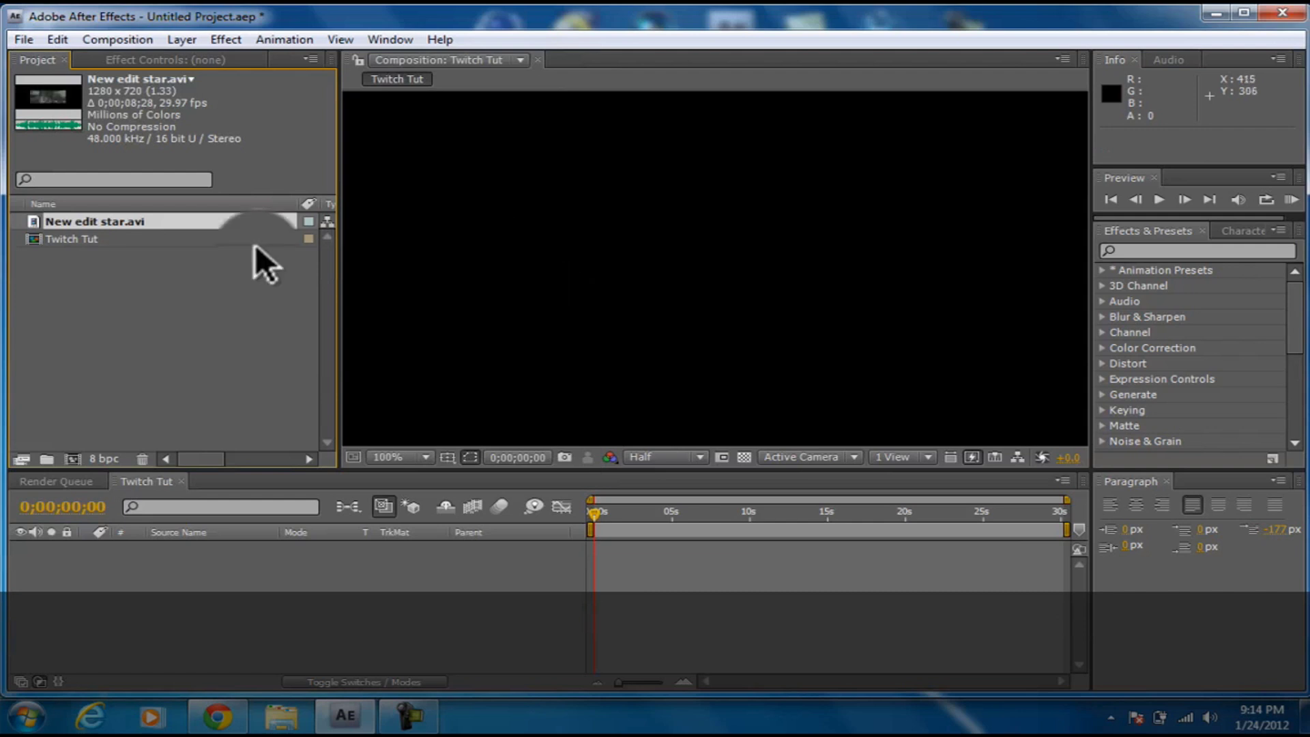
- Add New edit star.avi to the Twitch Tut timeline and move it to about 726, 370
drag(219, 221, 624, 547)
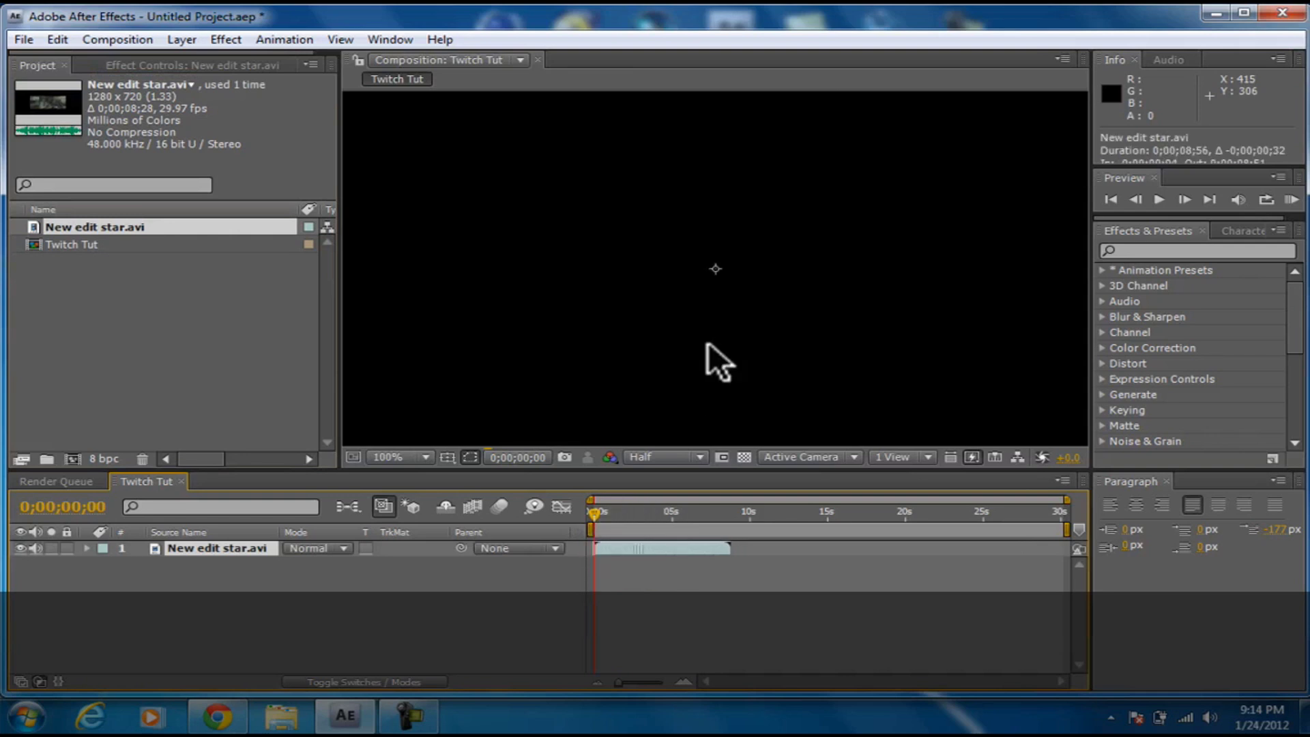
drag(608, 345, 952, 313)
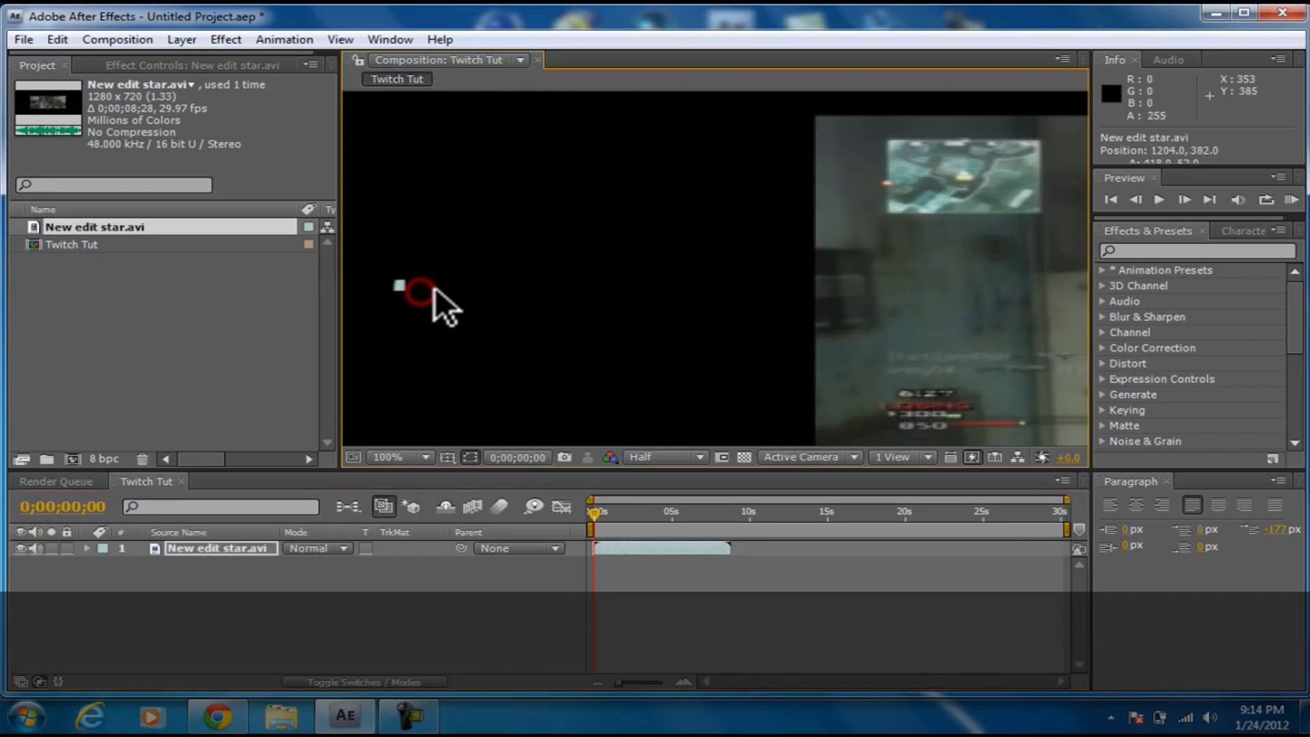
drag(434, 288, 438, 285)
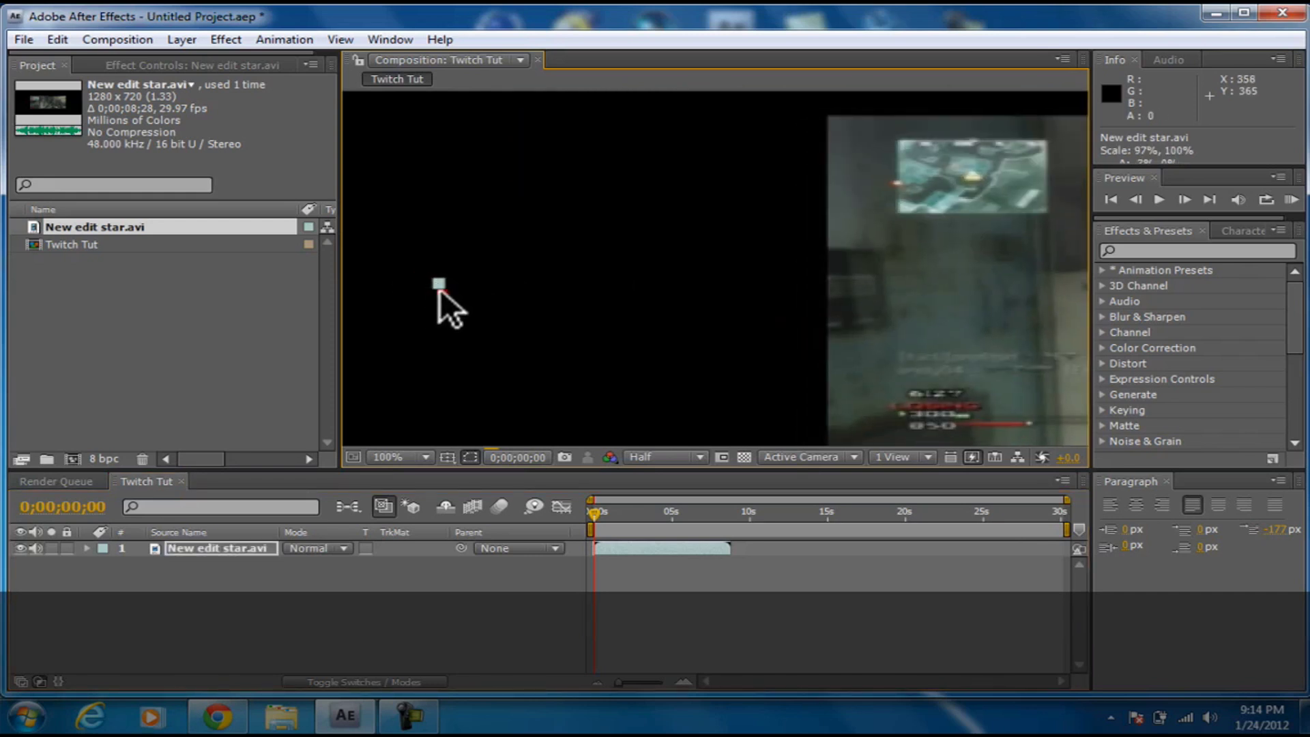
drag(699, 295, 355, 304)
click(510, 550)
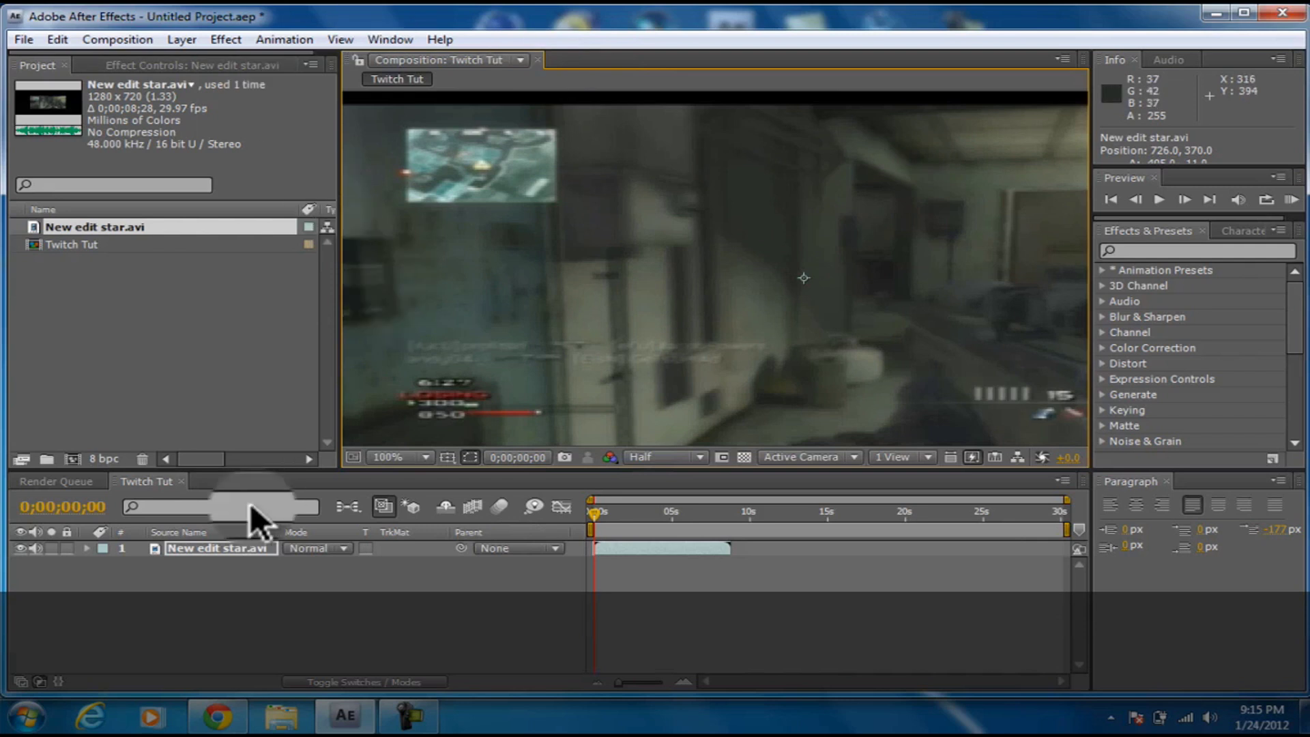
- Apply Video Copilot's Twitch effect to New edit star.avi and reveal its Amount and Speed properties
click(225, 39)
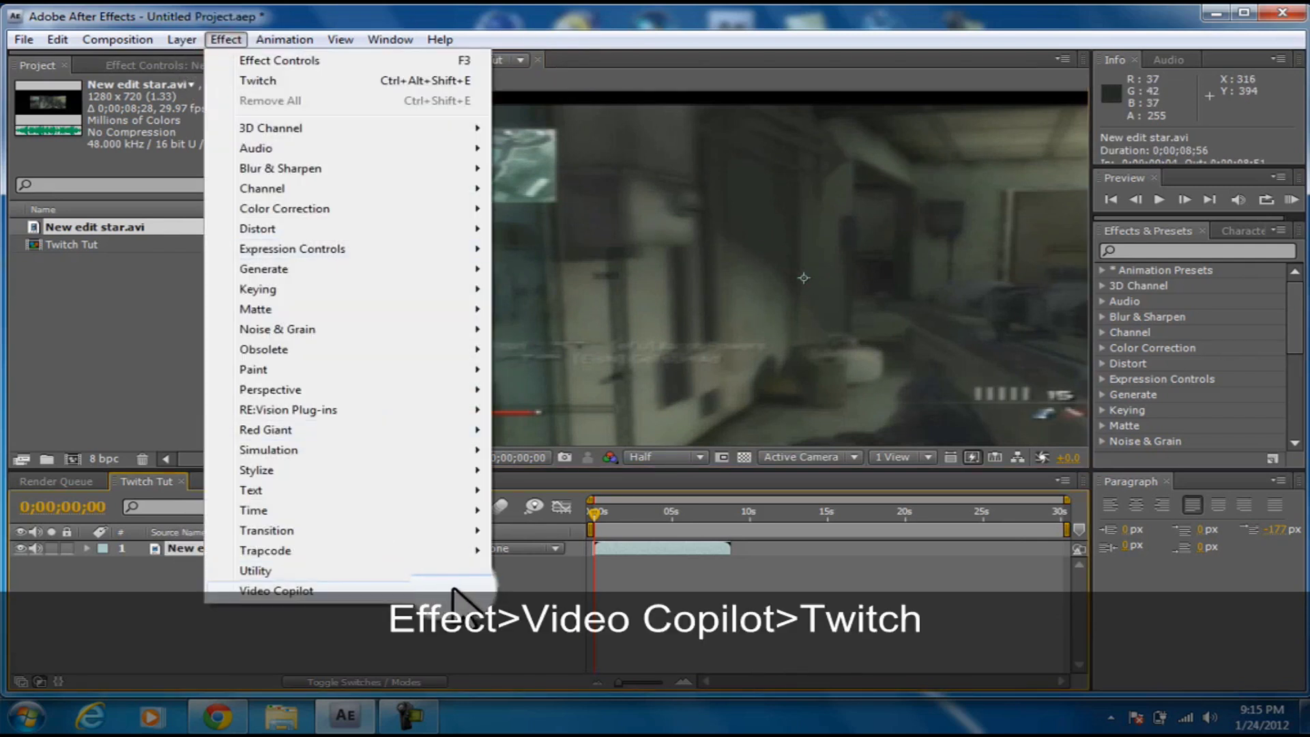
mouse_move(470, 590)
click(529, 607)
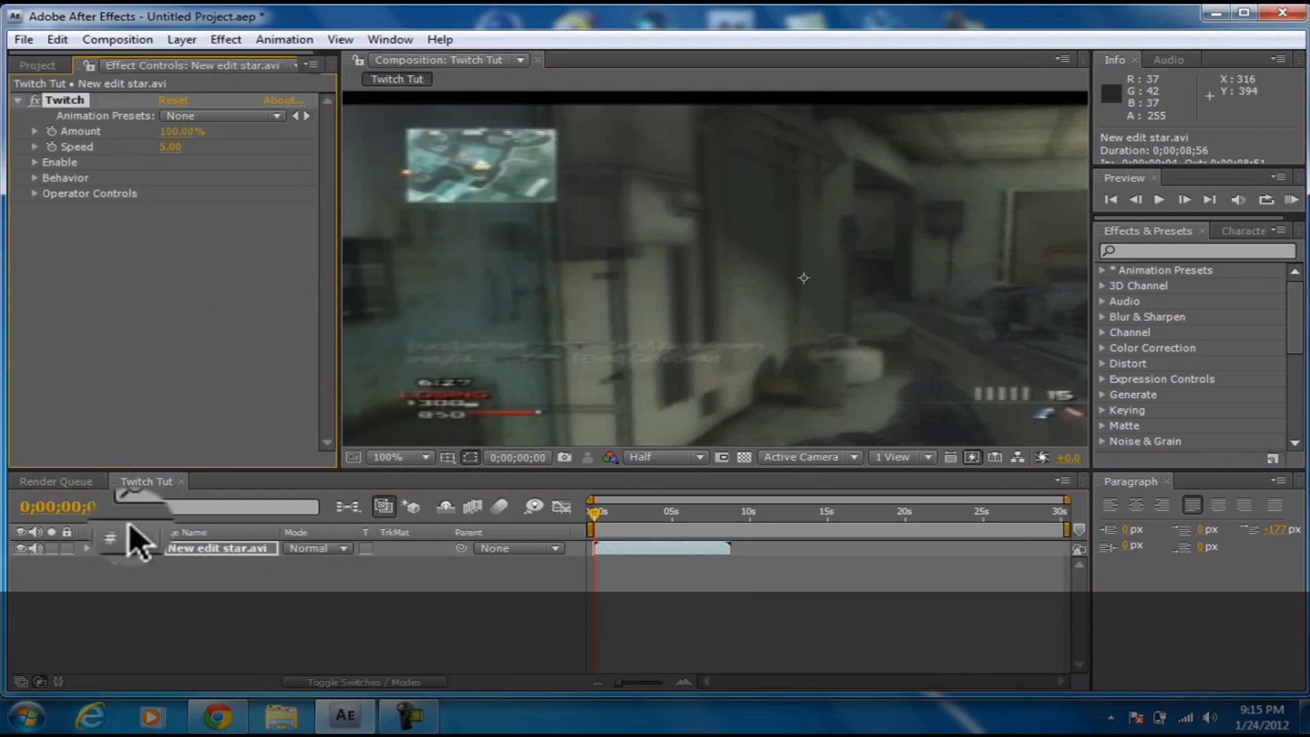
click(81, 546)
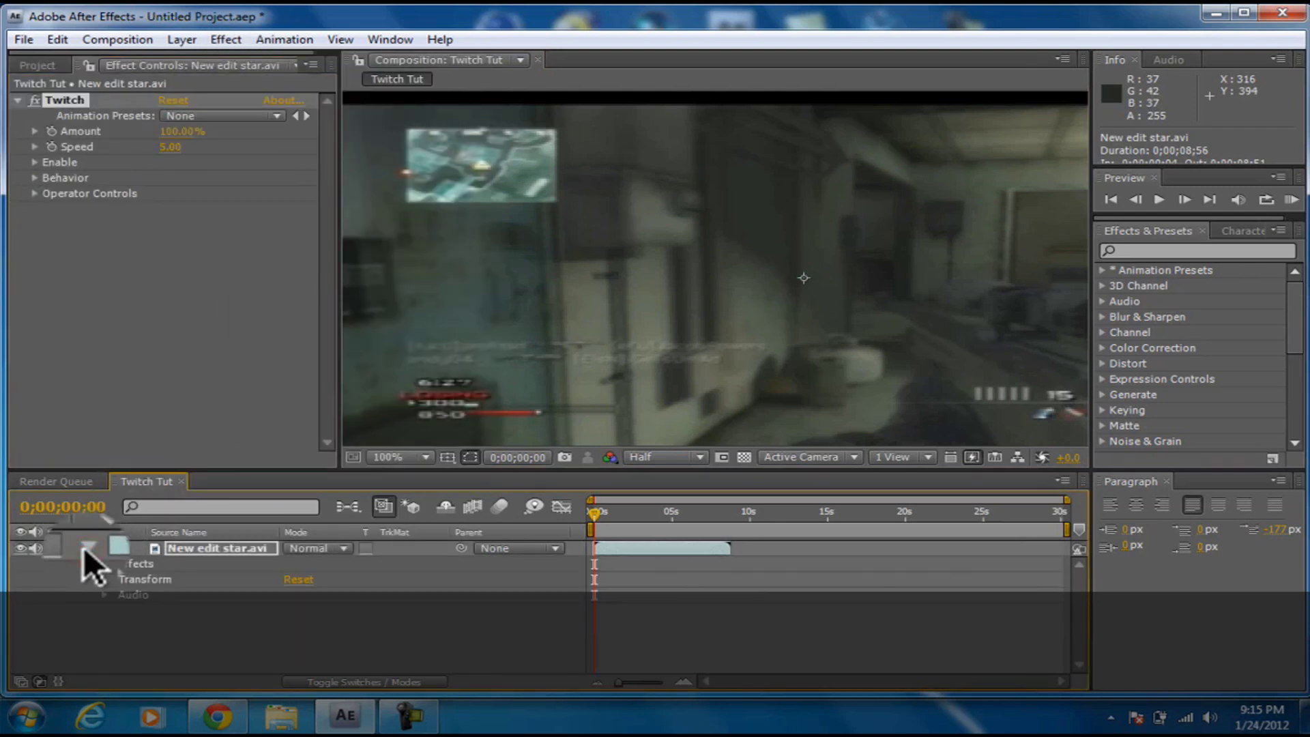
click(102, 562)
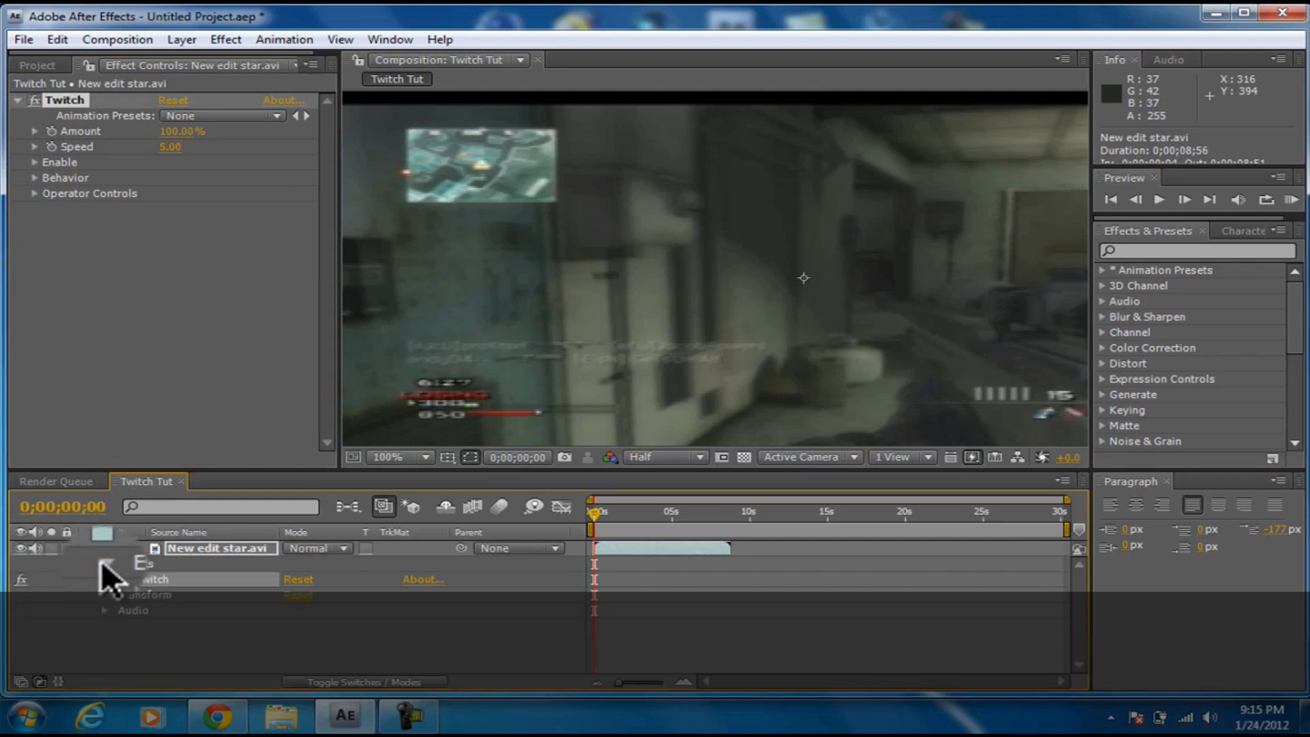
click(119, 576)
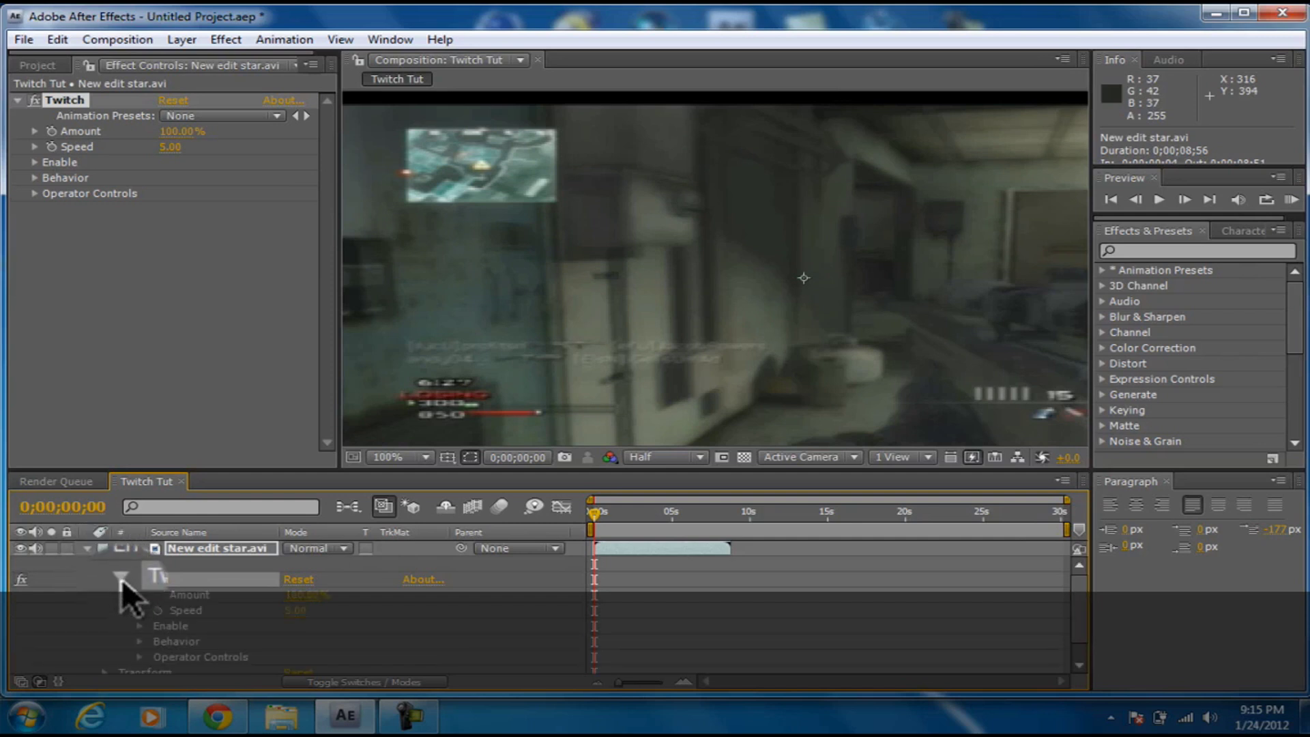
- Set Twitch Amount to 0% and move the current time to 0;00;01;24
click(298, 595)
text(0)
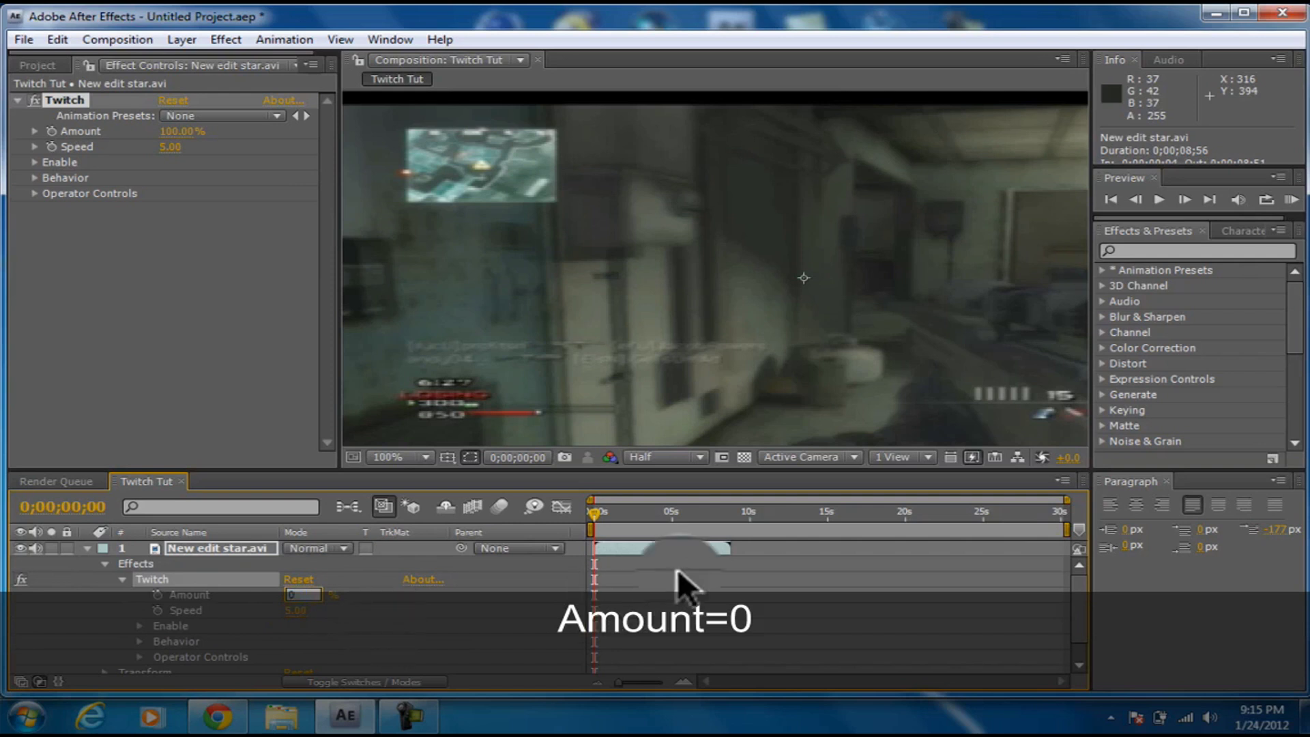
drag(591, 509, 618, 509)
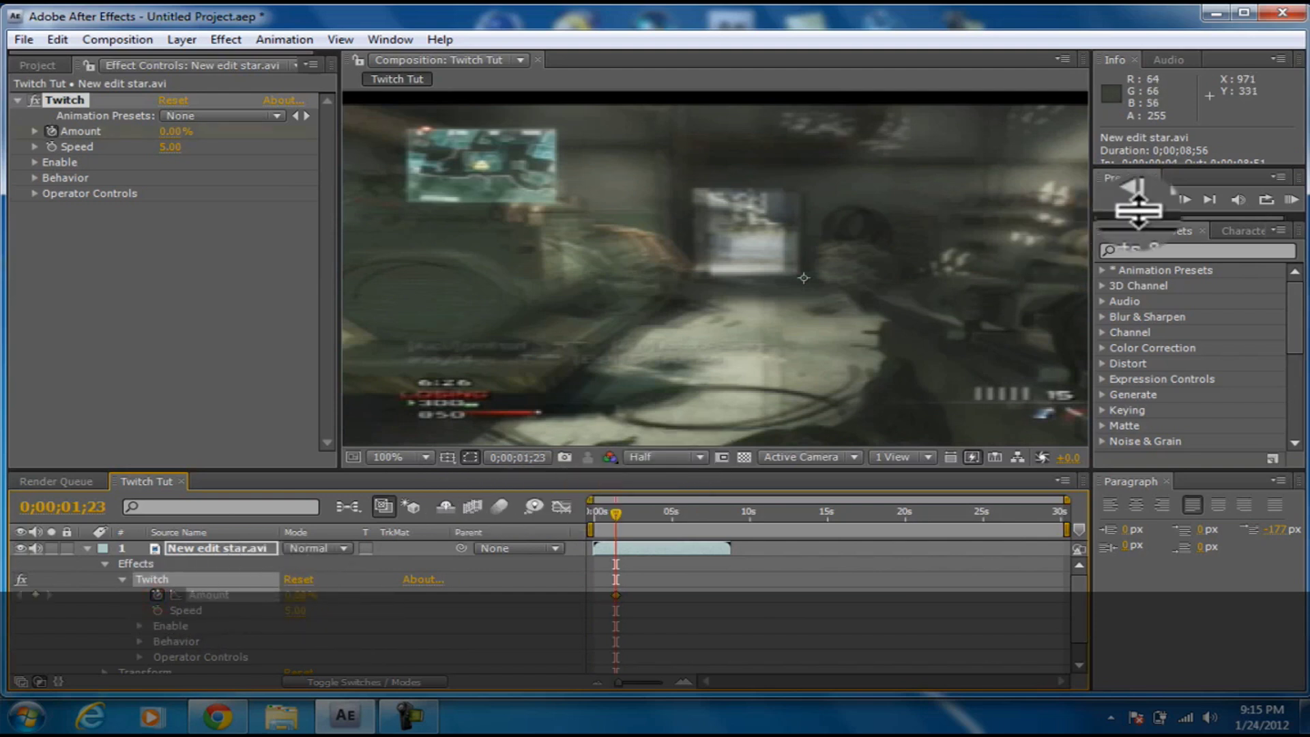
click(1184, 200)
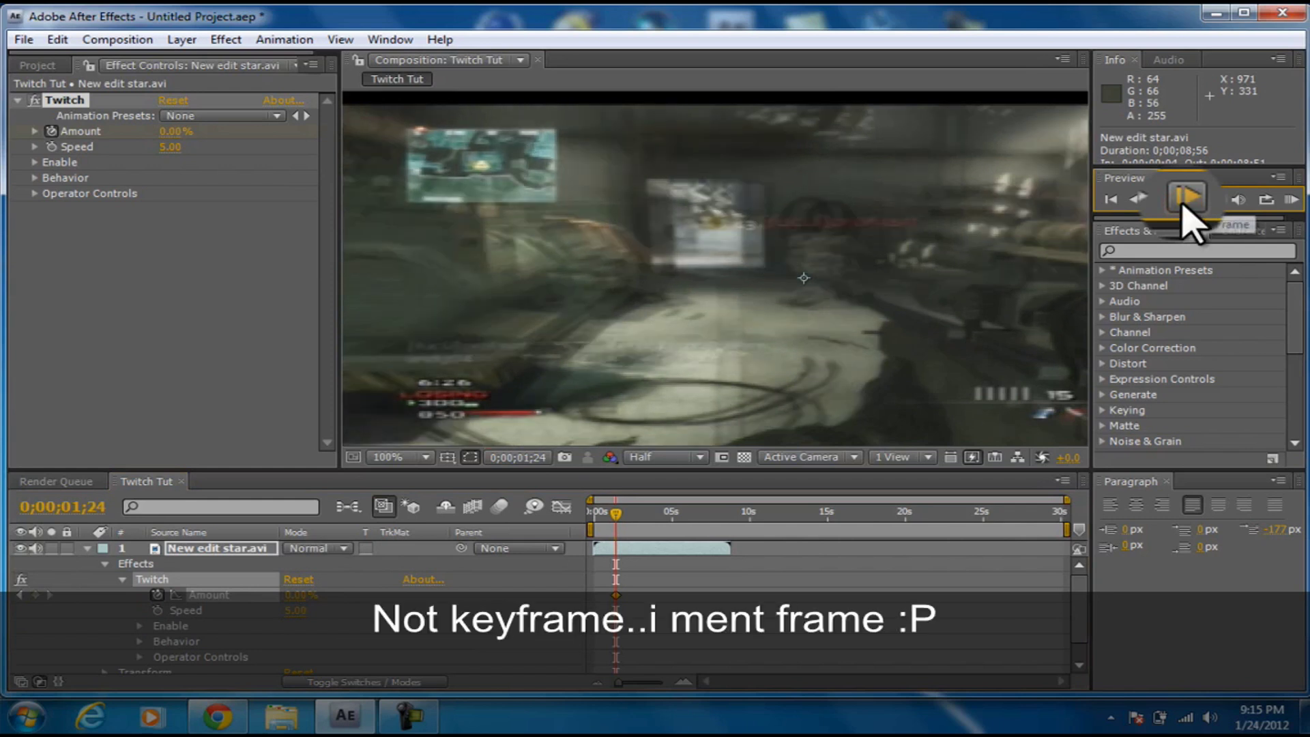
- Turn on the Twitch Slide and Light enable options and keyframe the Slide option
click(141, 624)
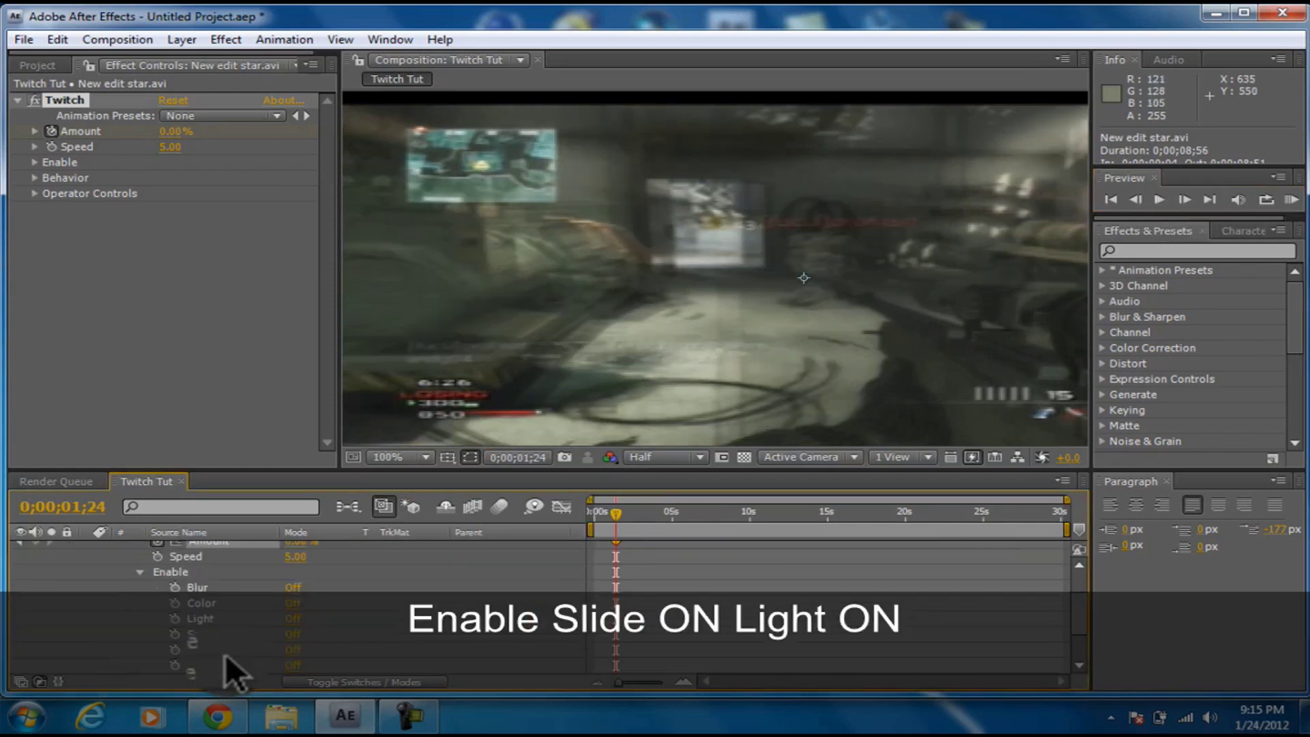
click(292, 649)
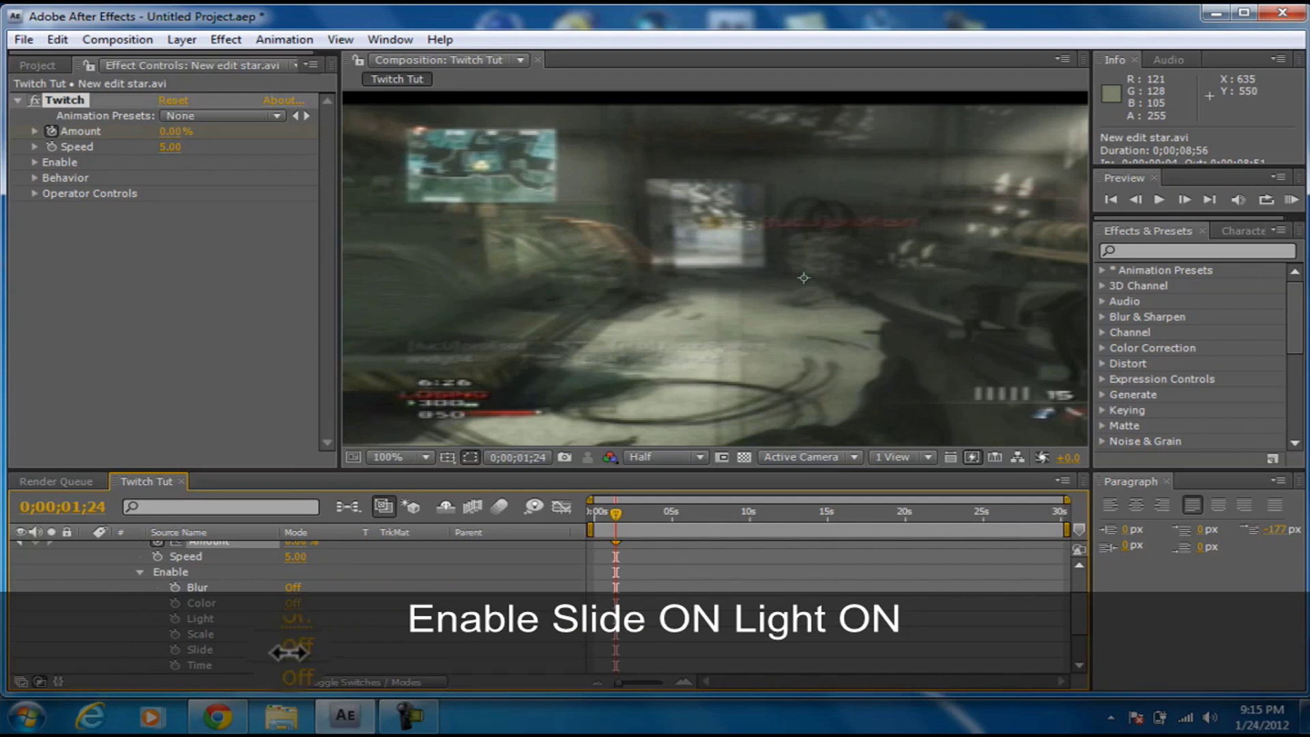
click(293, 618)
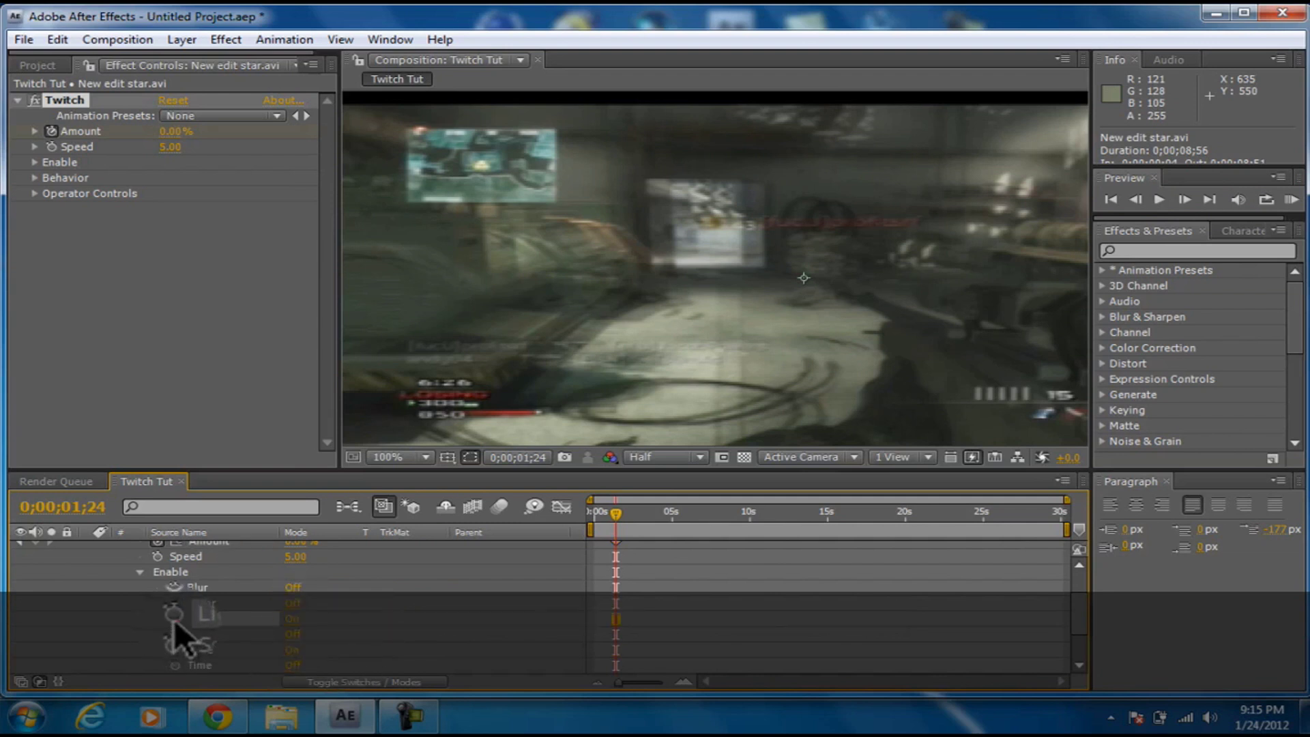
click(174, 646)
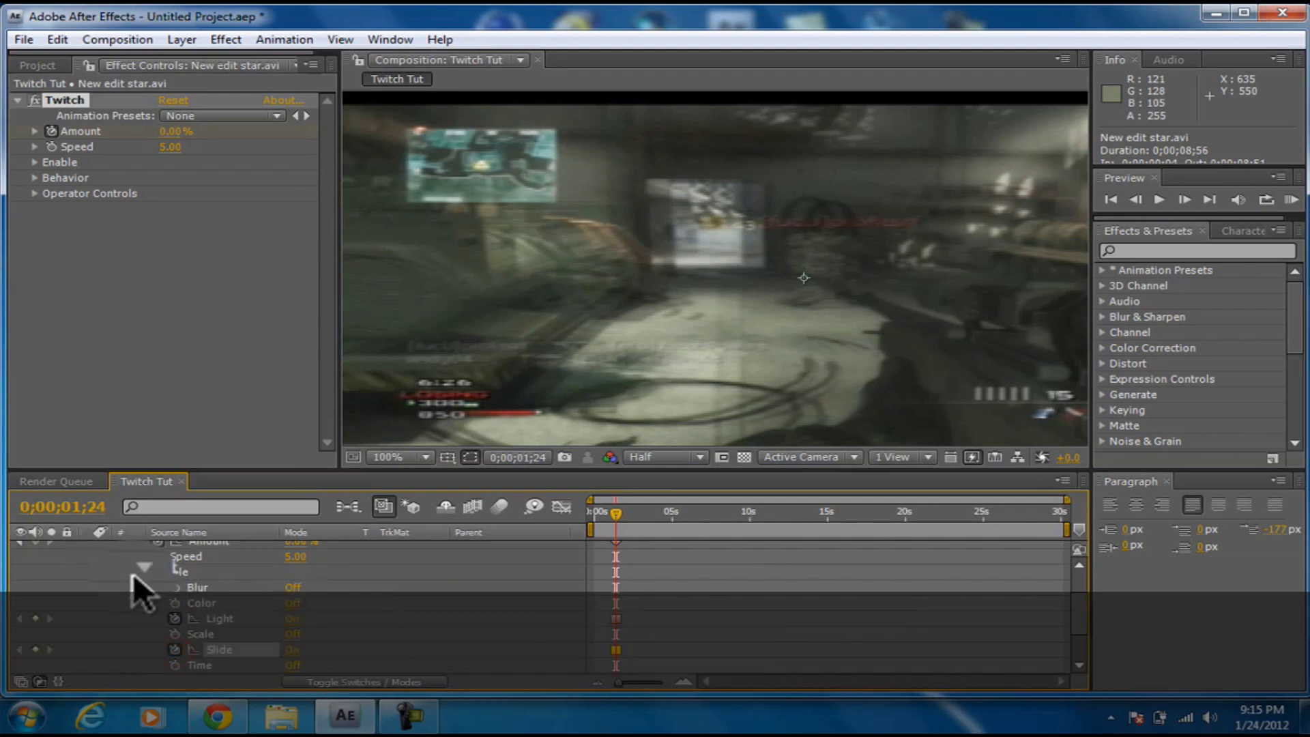
click(140, 572)
- Scrub a Slide operator setting under Operator Controls and bring the Amount row back into view
click(140, 634)
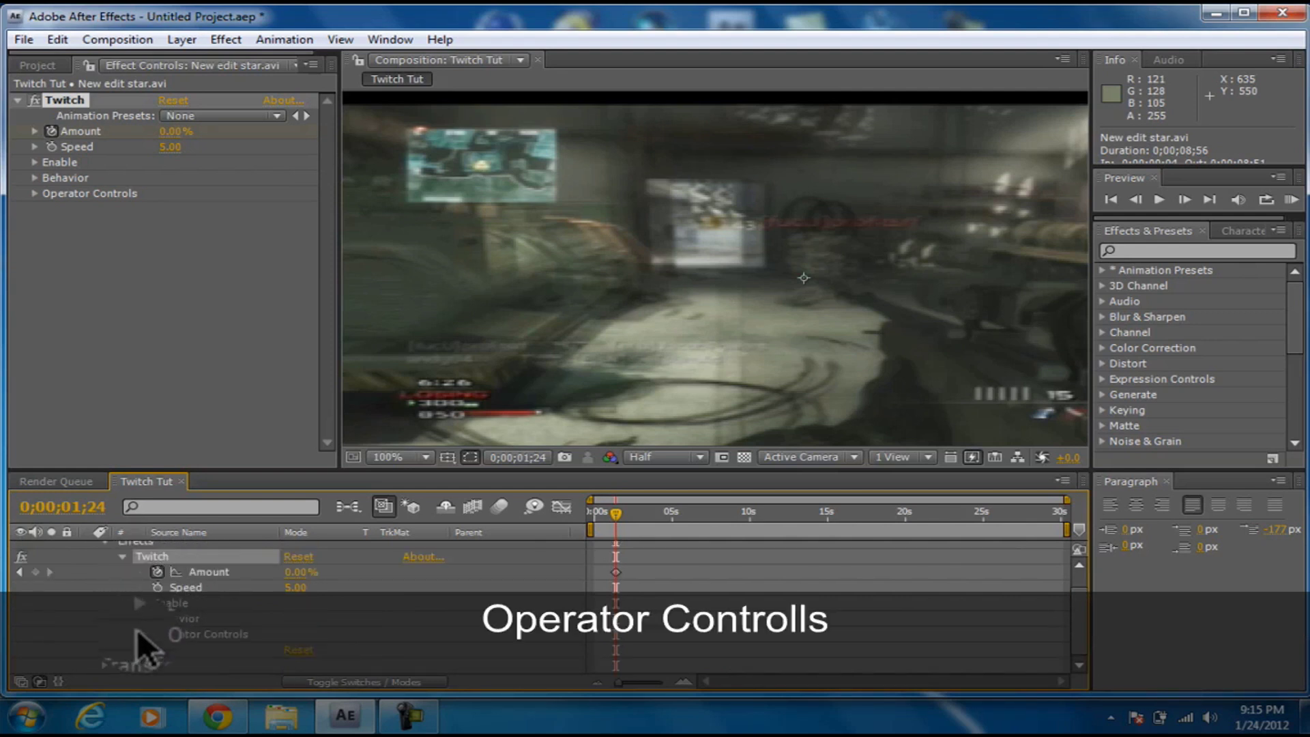
scroll(137, 630, down, 2)
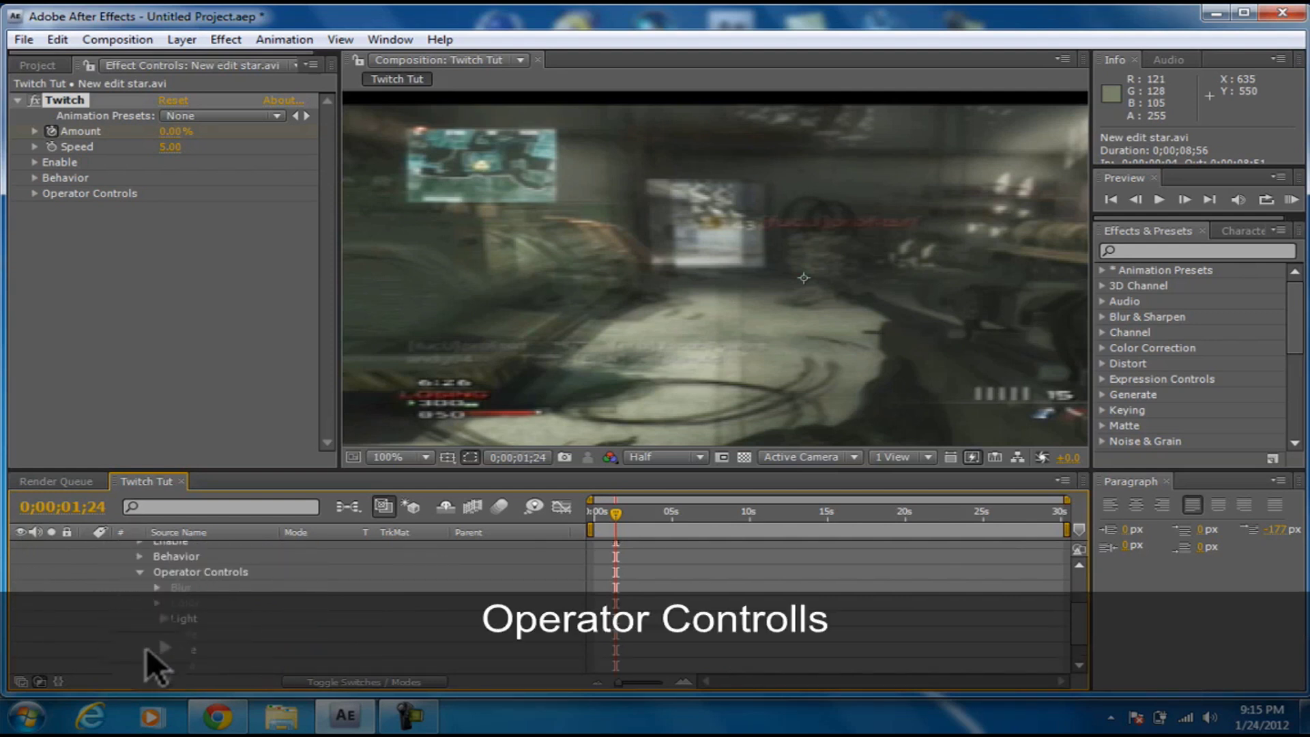
click(161, 647)
scroll(205, 655, down, 3)
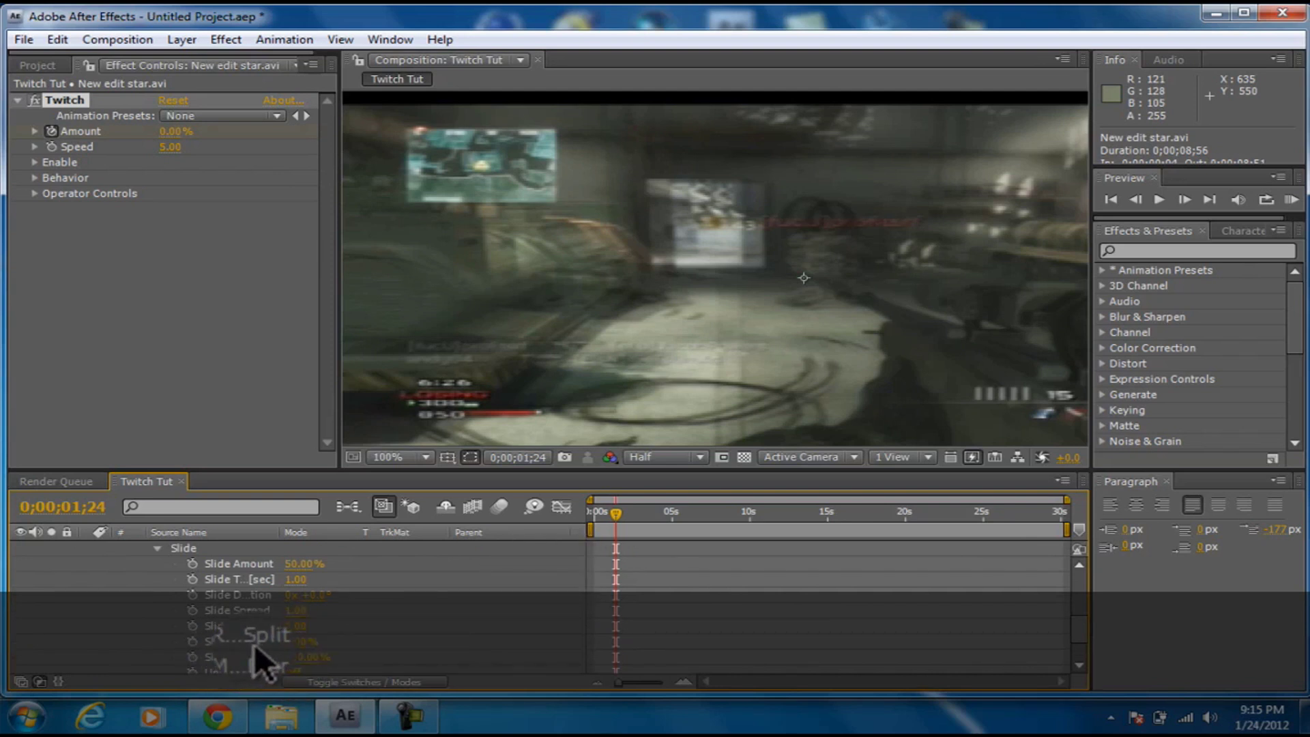
drag(294, 641, 554, 631)
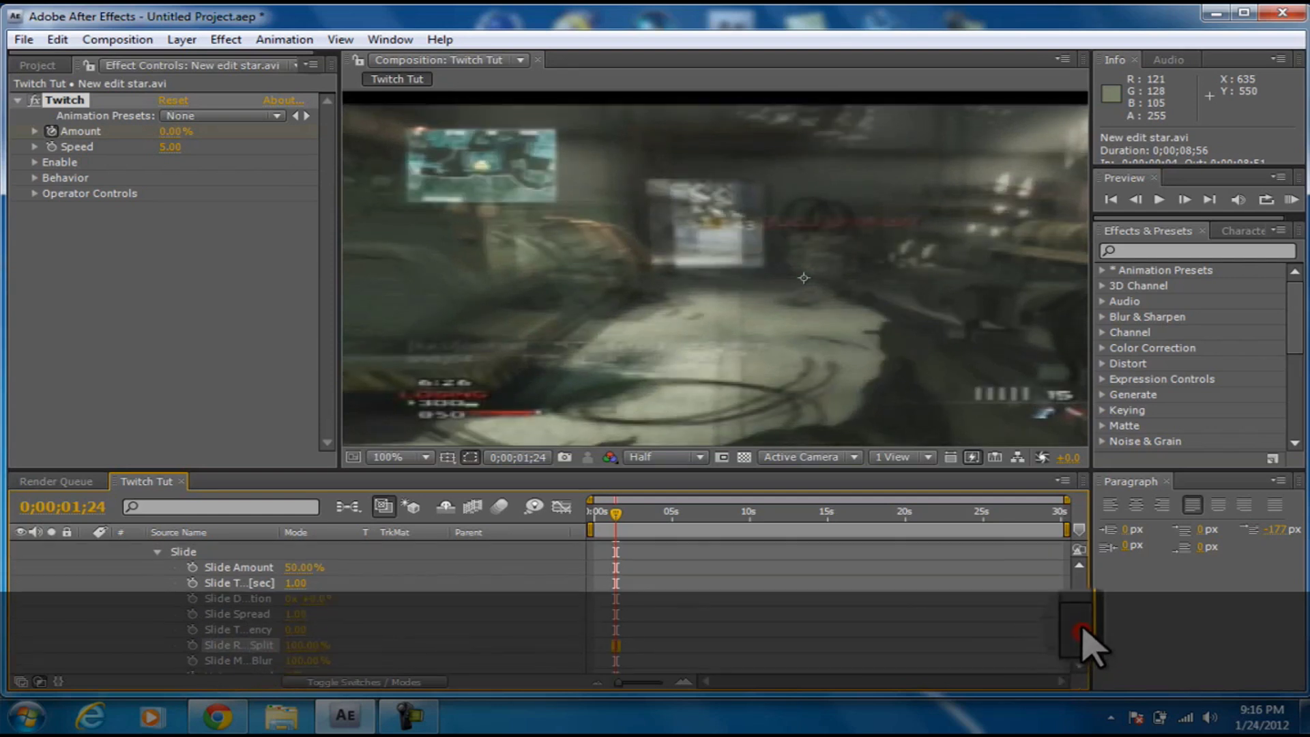
drag(1083, 637, 1088, 608)
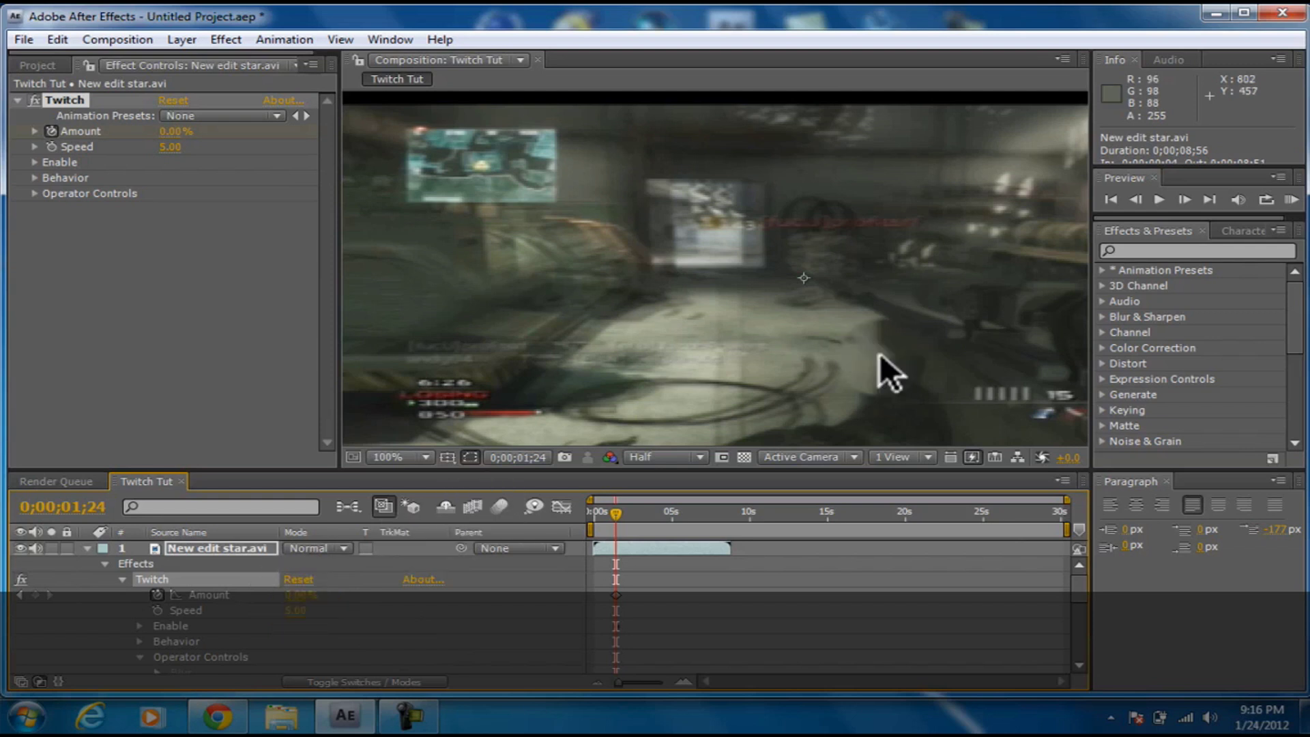
- Enter 25% as the Twitch Amount at 0;00;01;24, keyframing it up from 0%
mouse_move(292, 596)
mouse_down()
mouse_move(330, 593)
mouse_move(300, 603)
mouse_up()
click(300, 595)
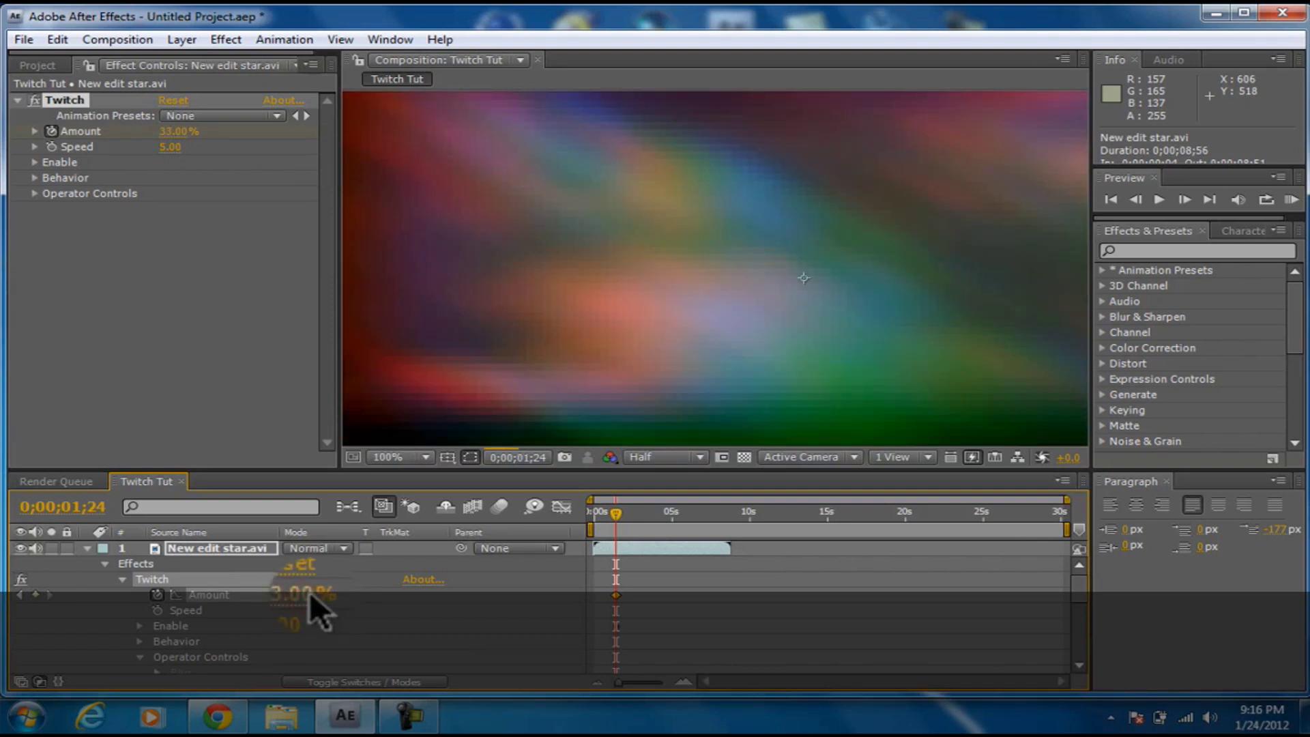
click(306, 592)
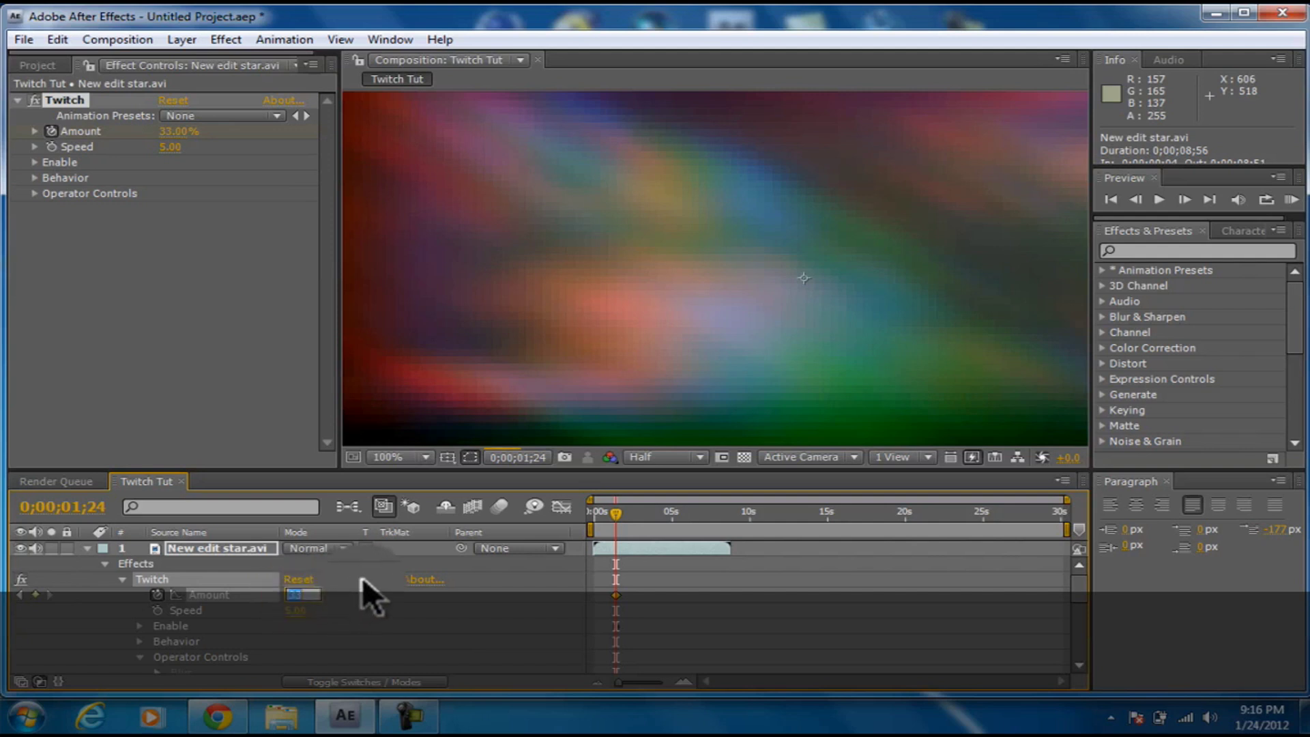
text(25)
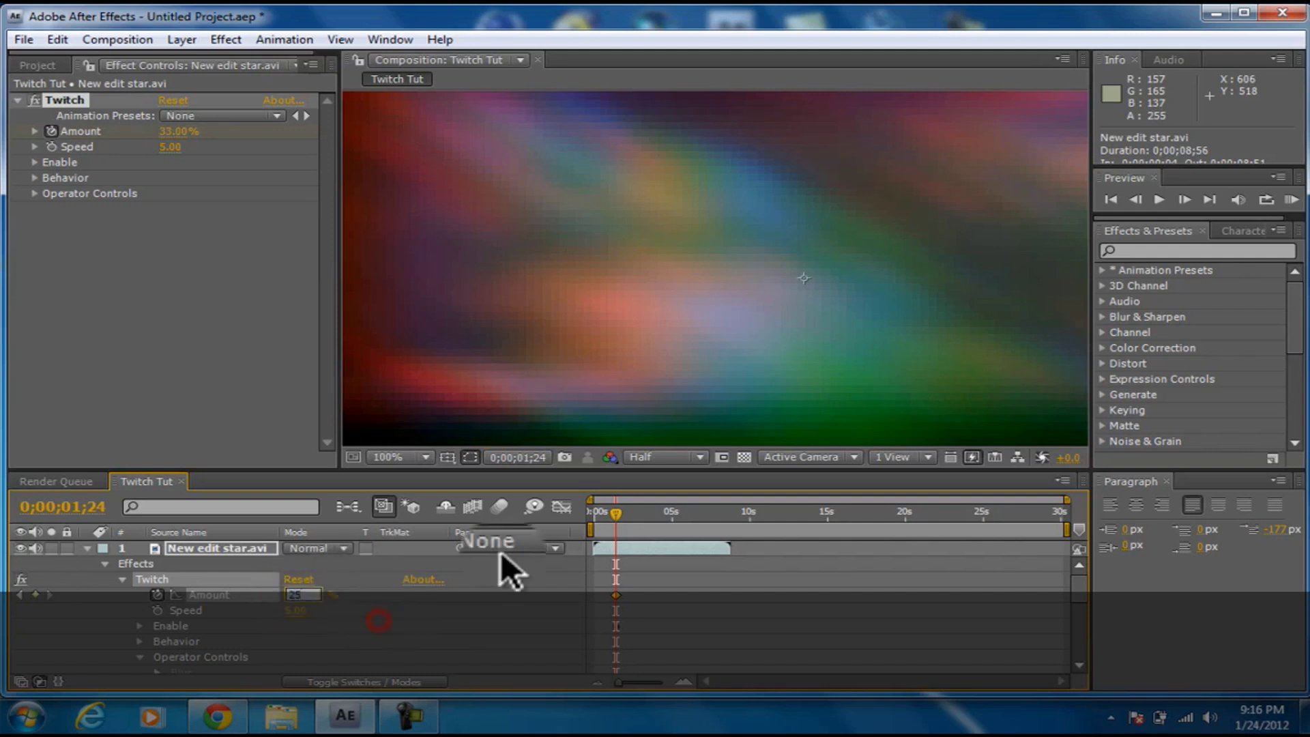
click(594, 535)
drag(613, 509, 616, 509)
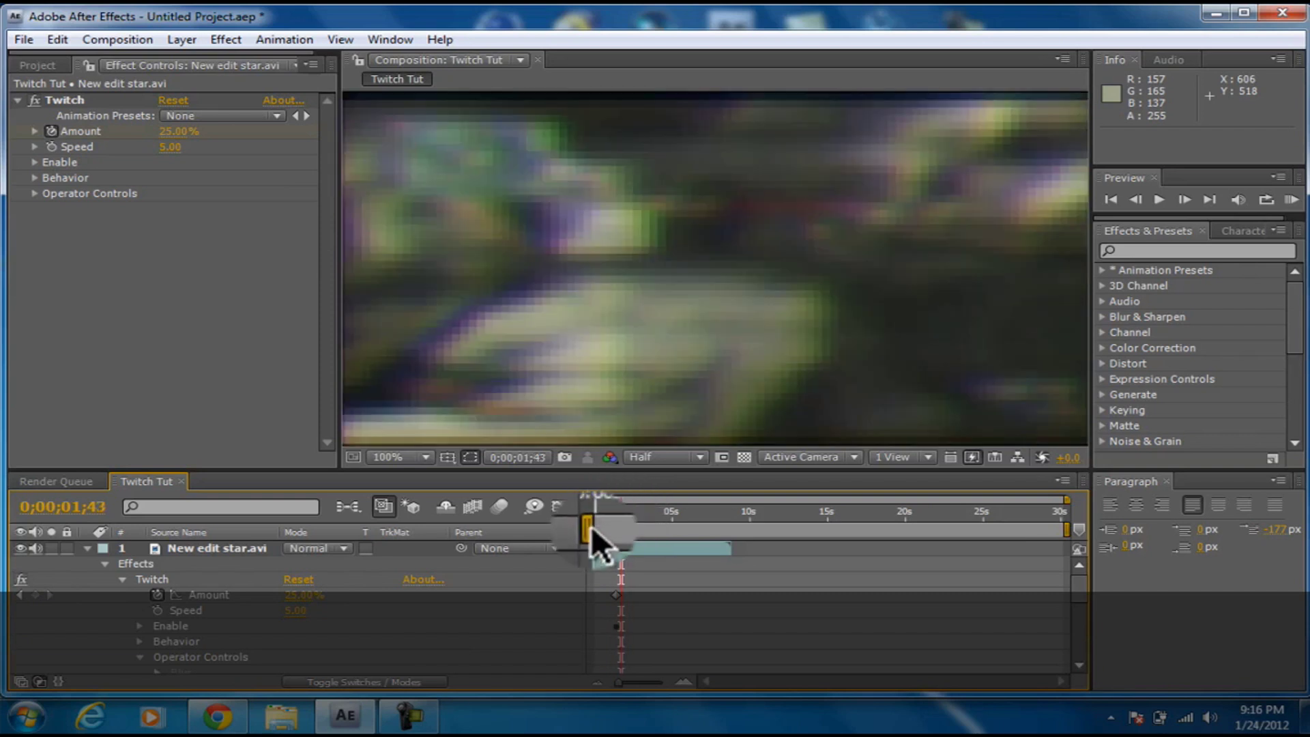
- Trim the work area to 0;00;00;59–0;00;03;41 and RAM-preview the glitch
drag(591, 527, 614, 527)
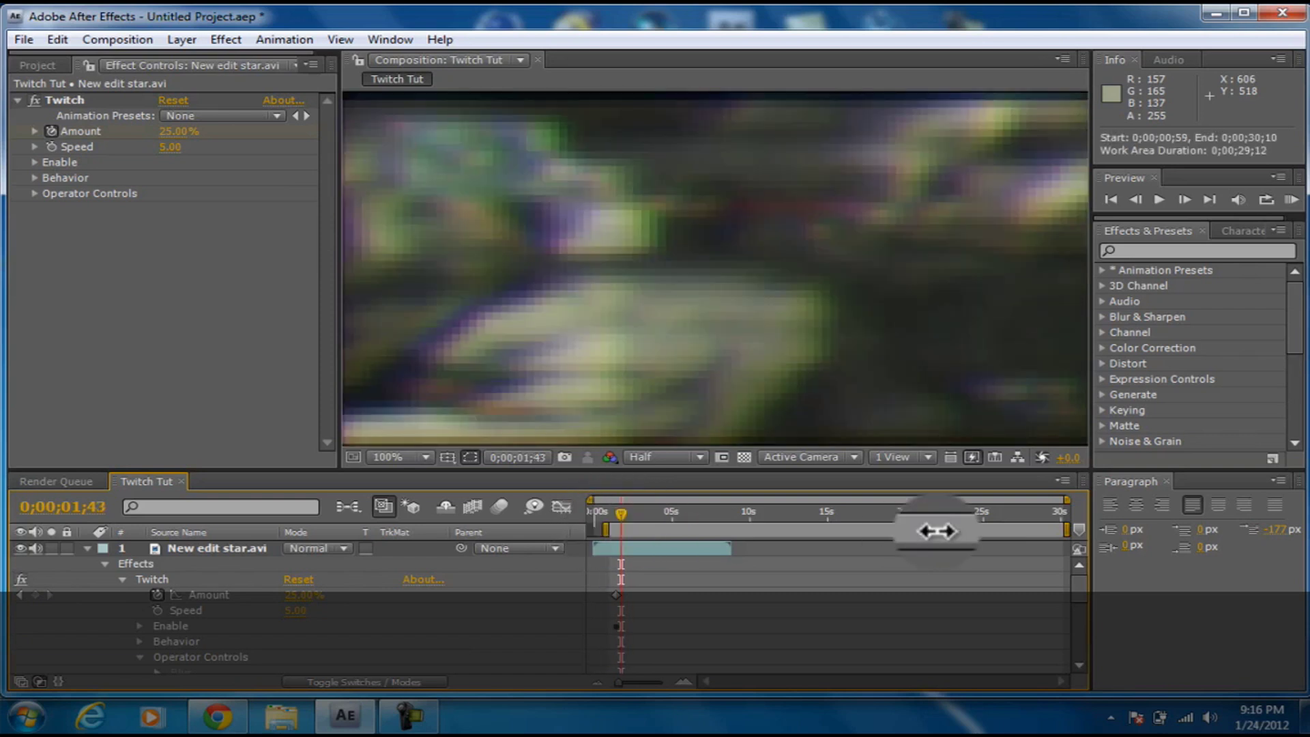
drag(1068, 531, 654, 529)
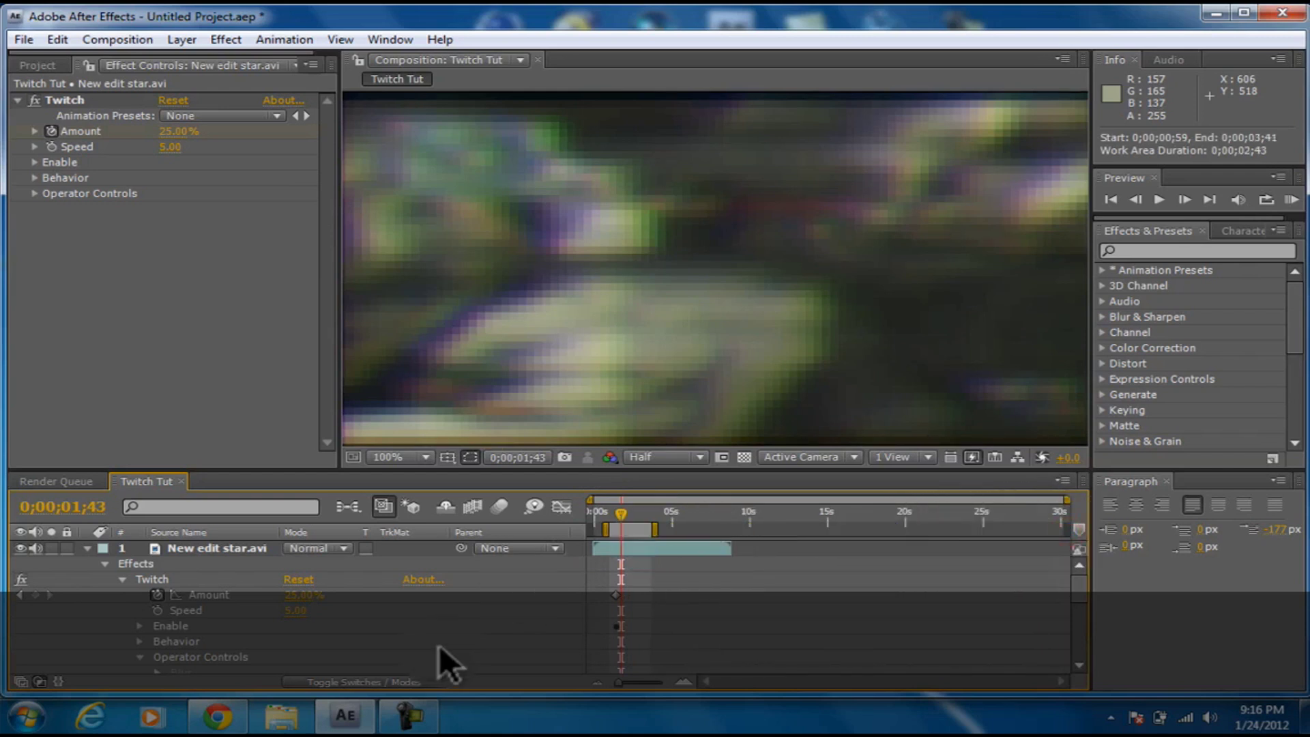
click(409, 717)
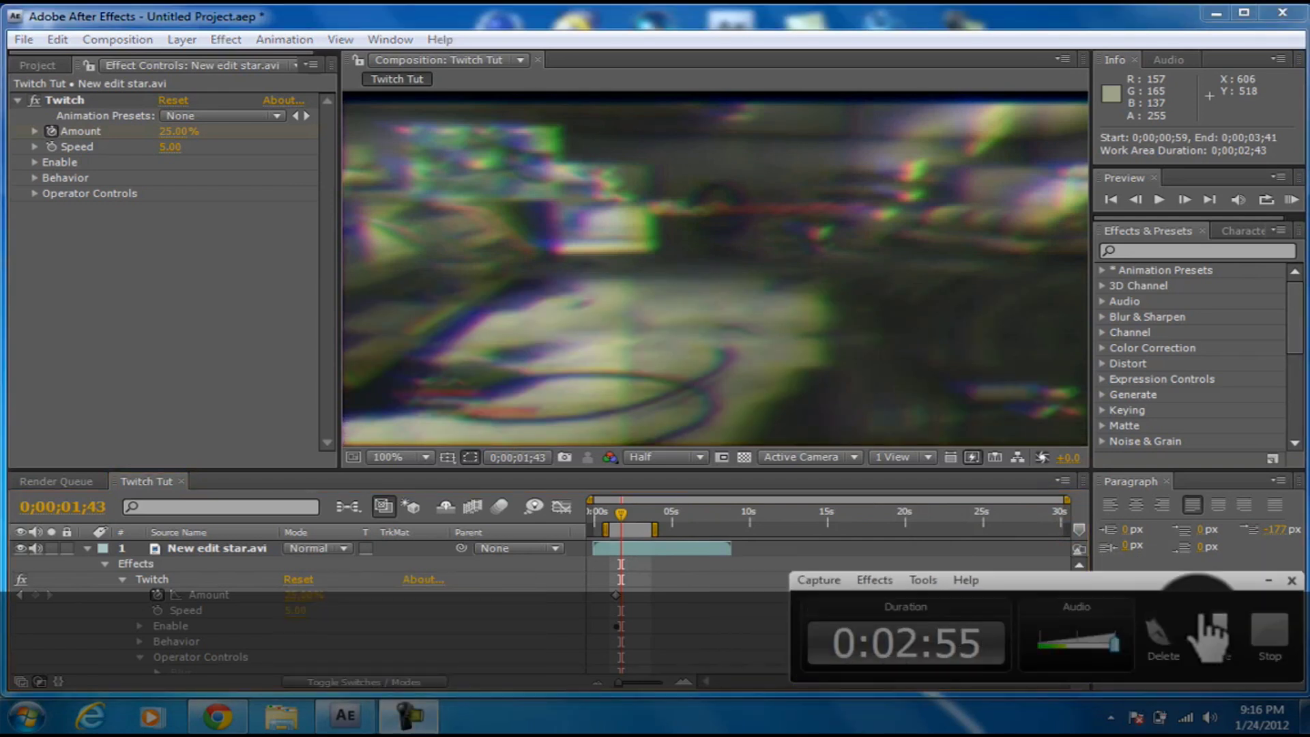
click(1211, 634)
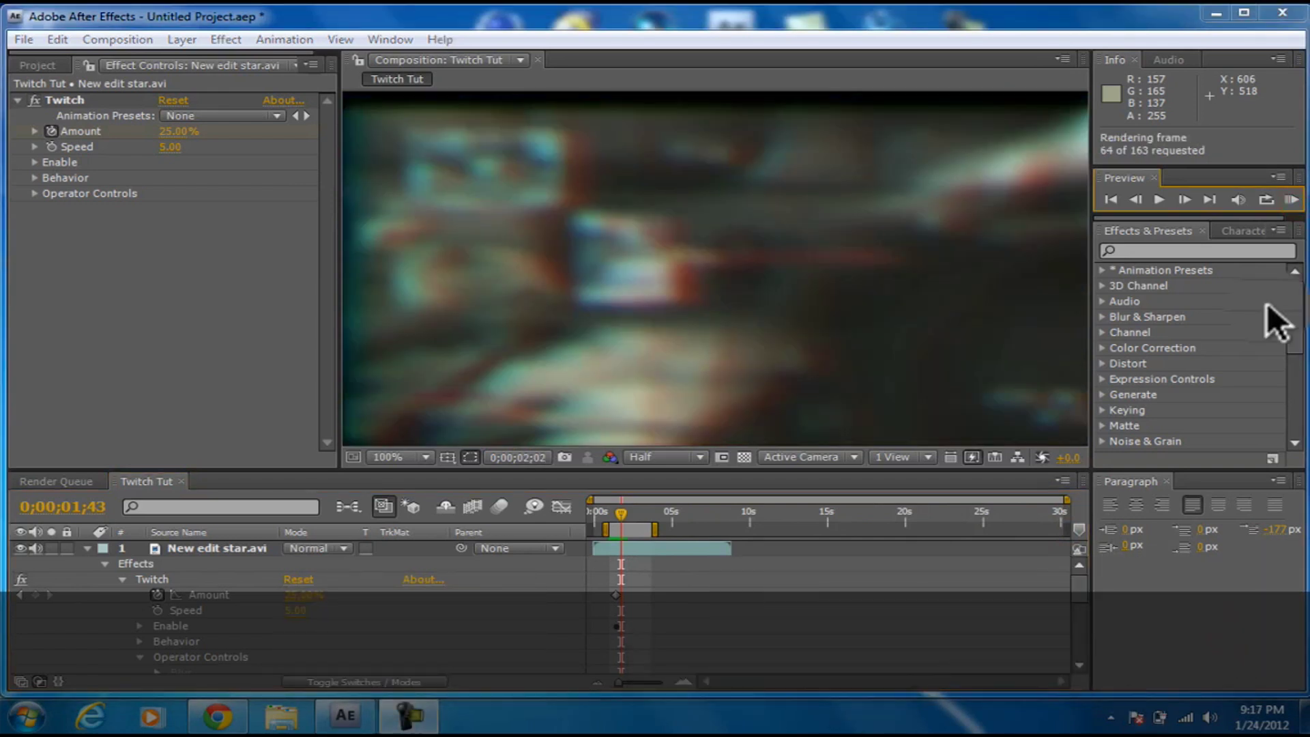
click(1293, 204)
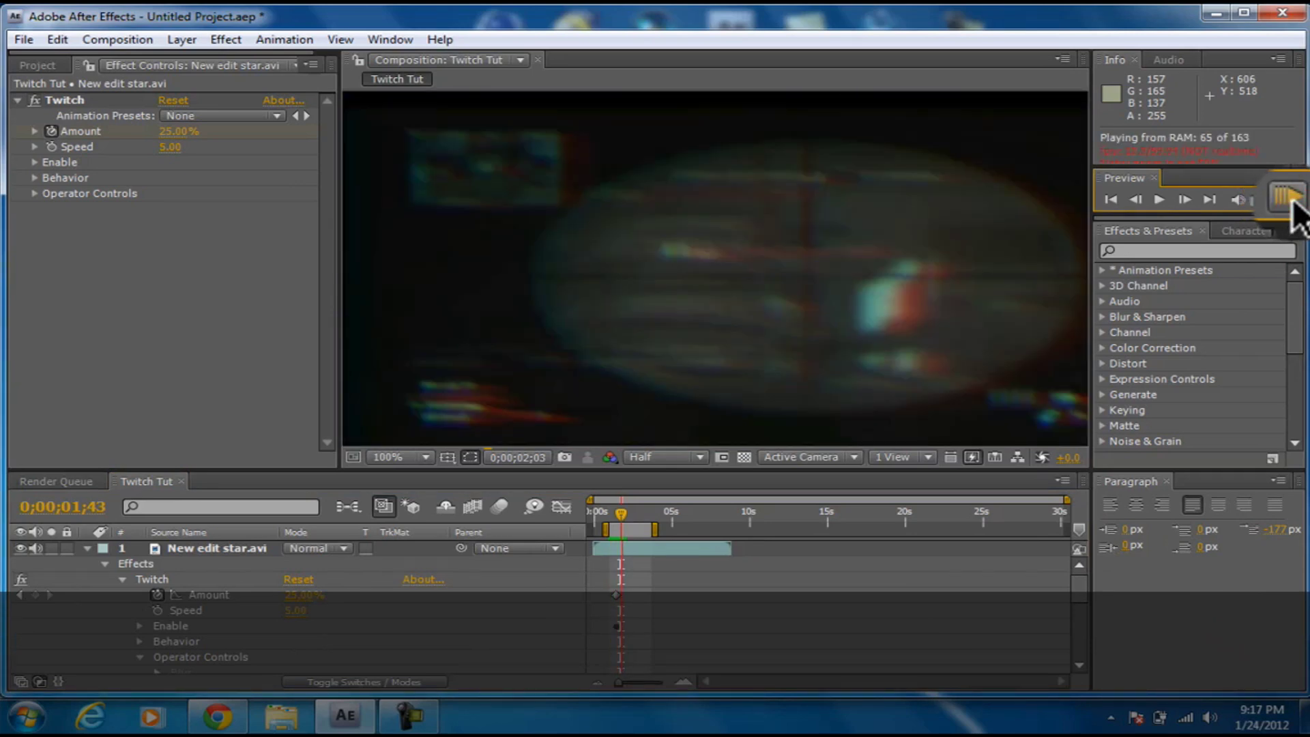
click(681, 541)
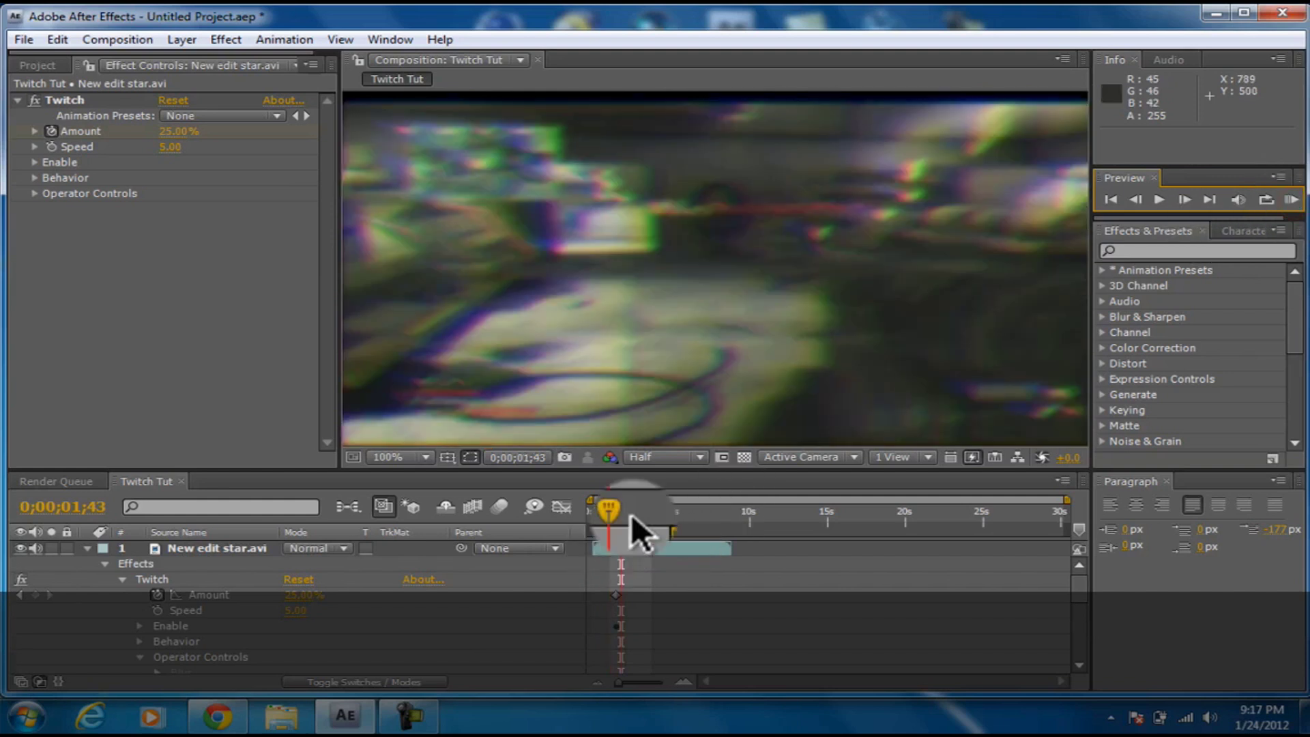
- Add a 0% Amount keyframe at 0;00;02;47 and extend the work area to 0;00;04;40
click(640, 547)
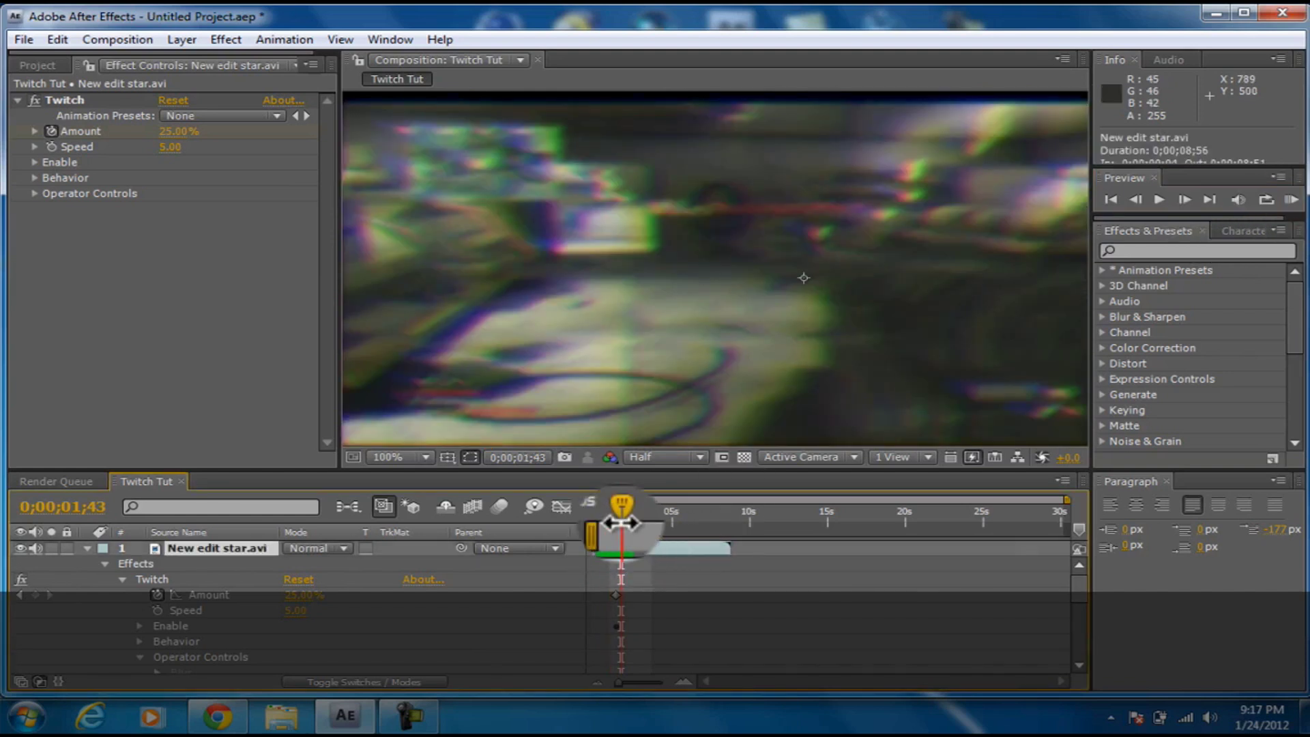
drag(622, 509, 639, 510)
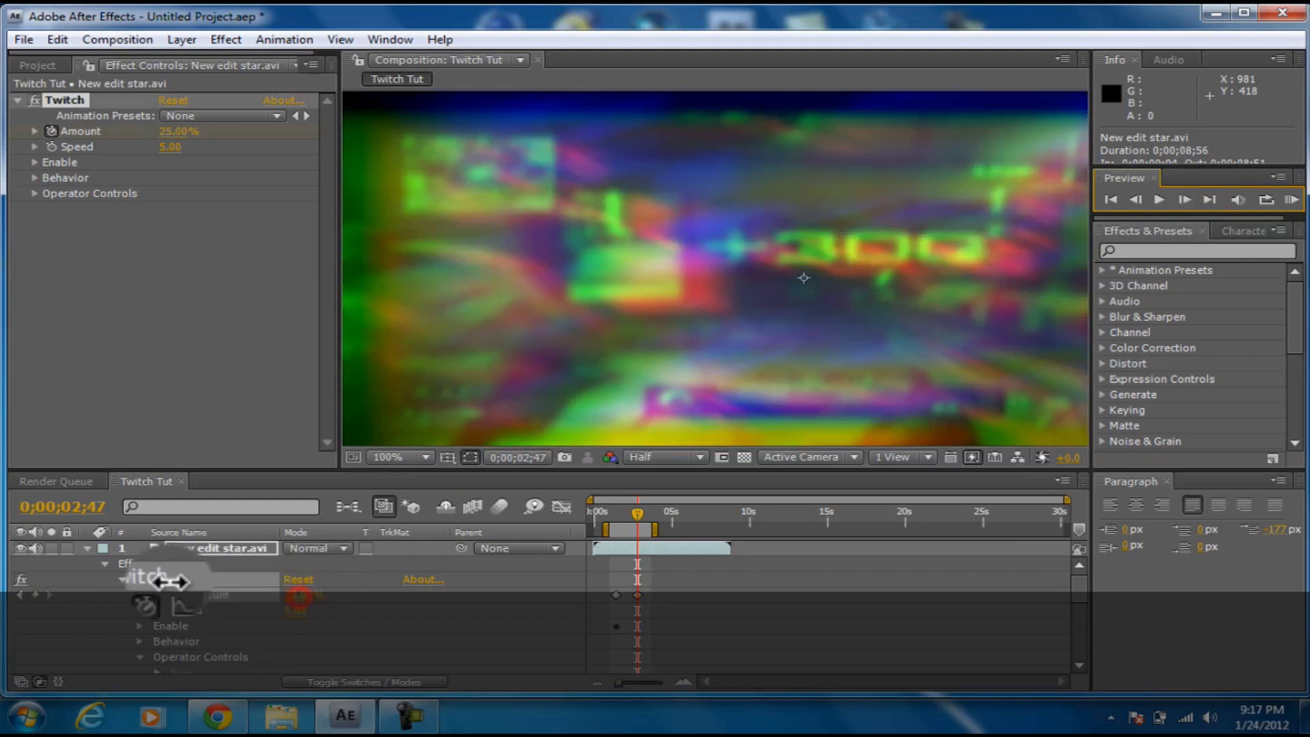
click(356, 591)
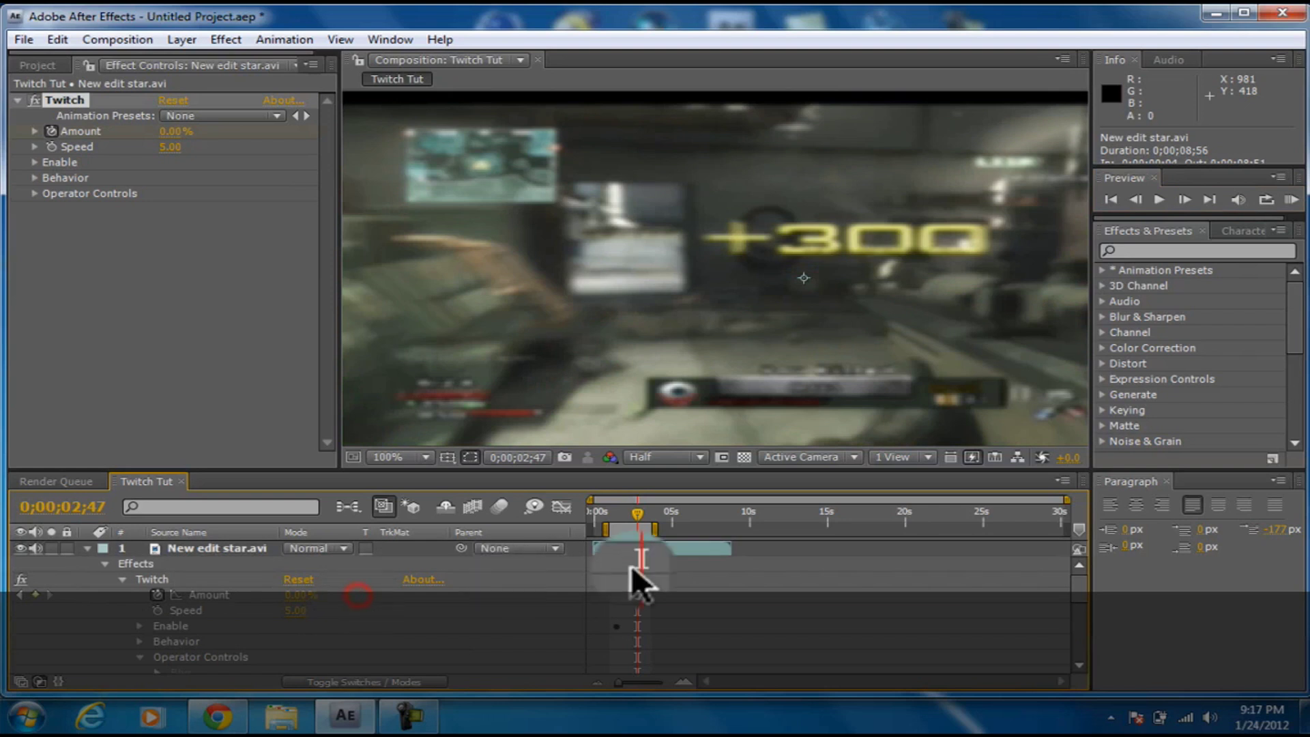
drag(636, 508, 586, 545)
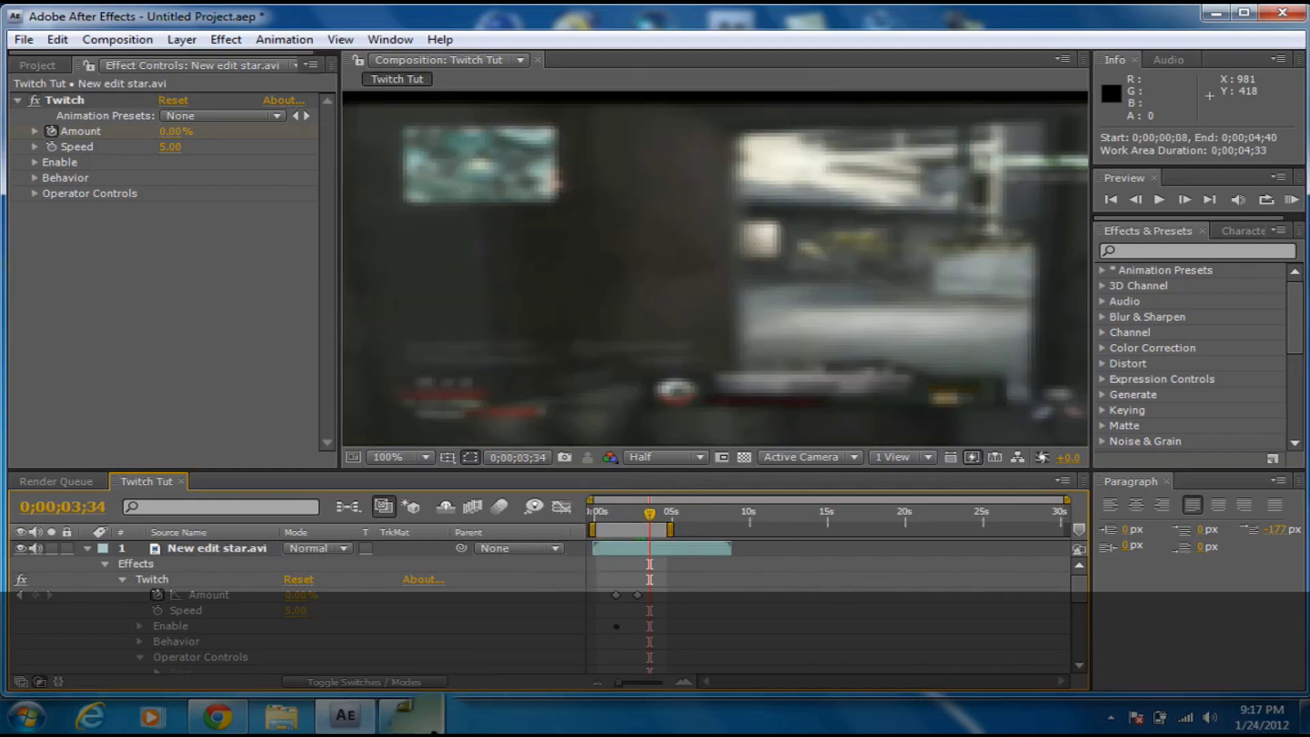
- RAM-preview the Twitch fade twice, then scrub from the start to inspect glitch frames
click(408, 715)
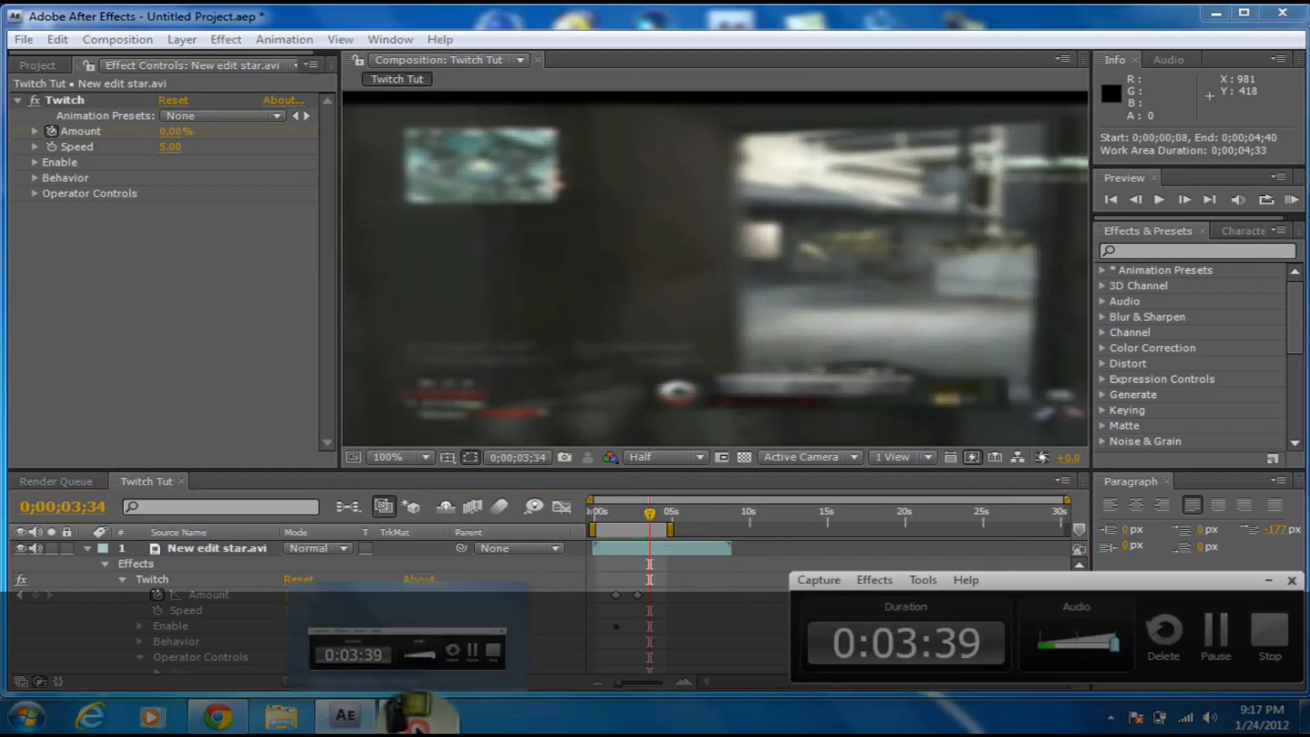
click(1248, 642)
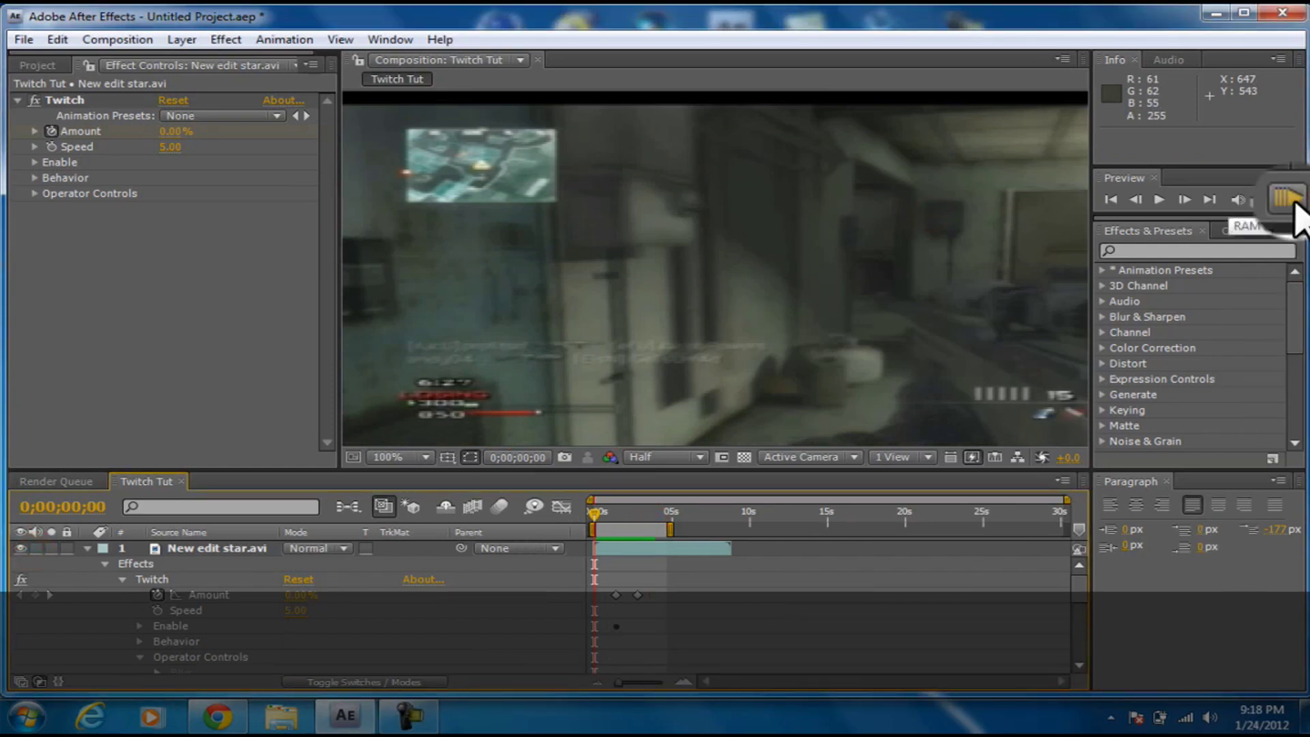
click(1294, 205)
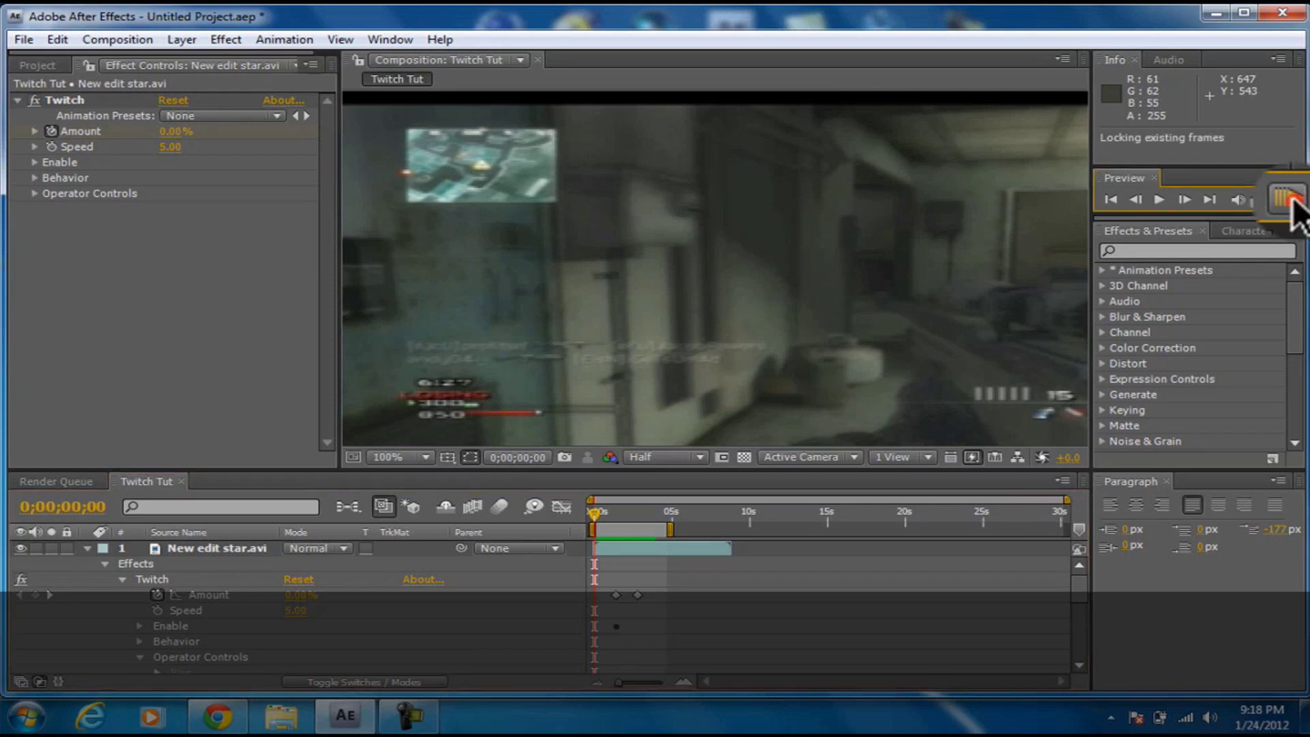
click(1030, 245)
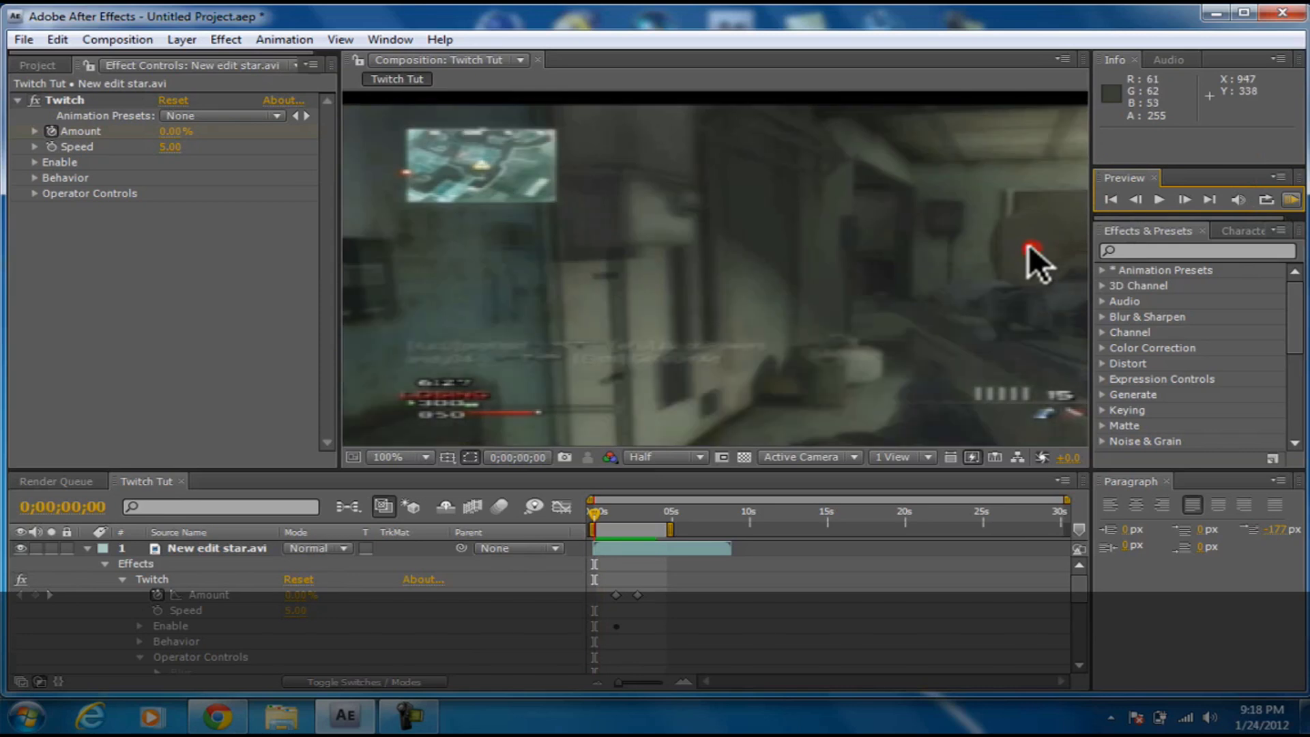
click(1291, 199)
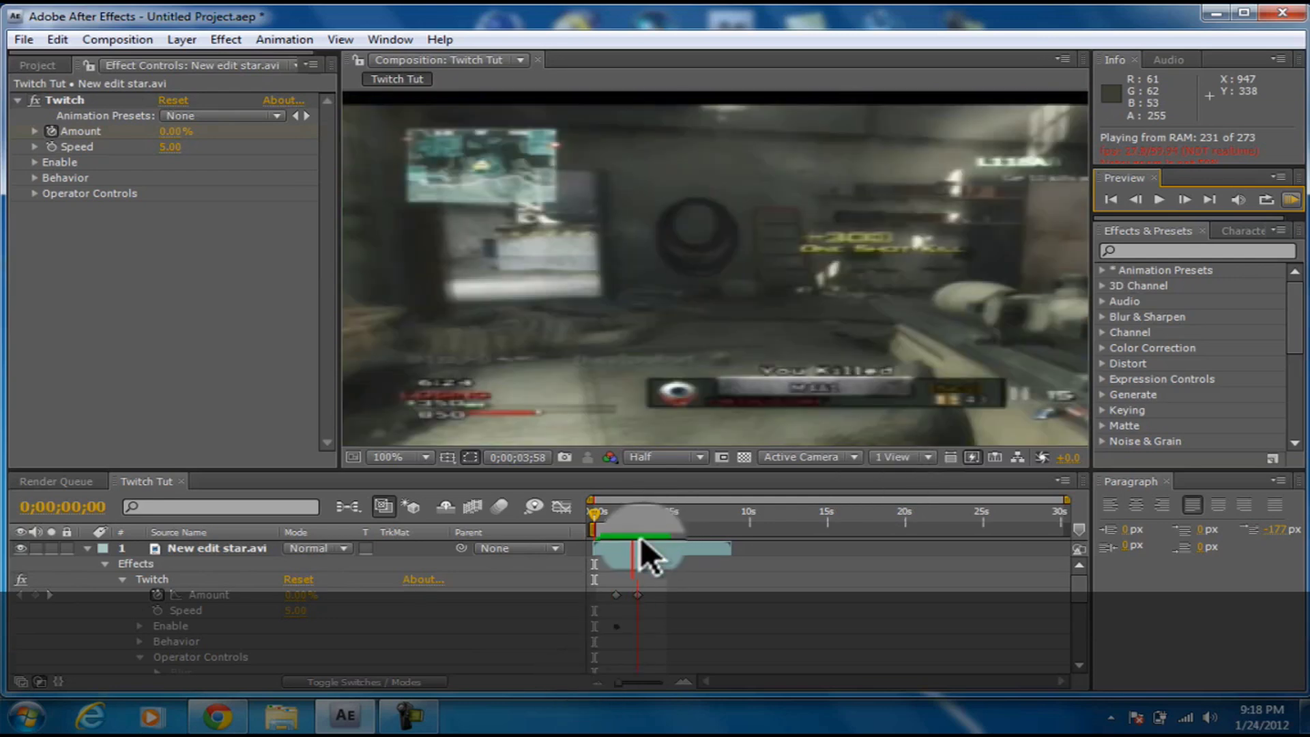
click(614, 526)
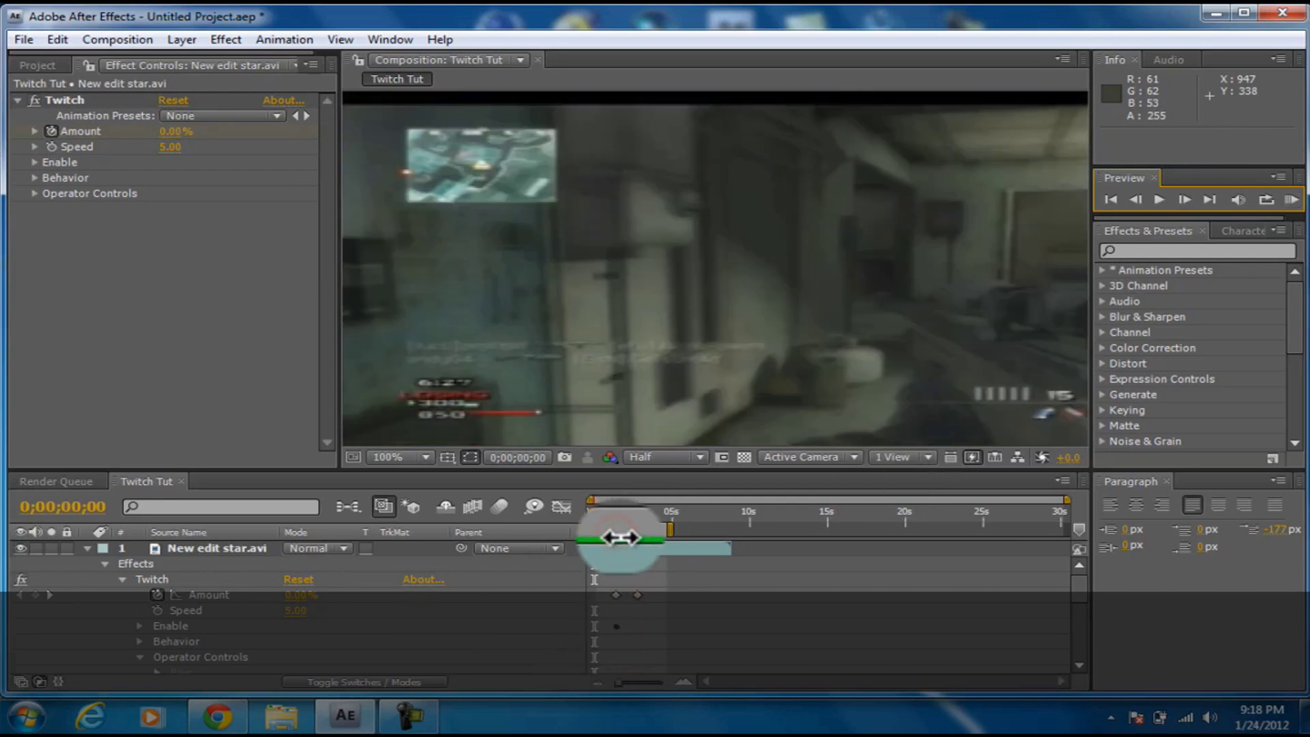
click(591, 511)
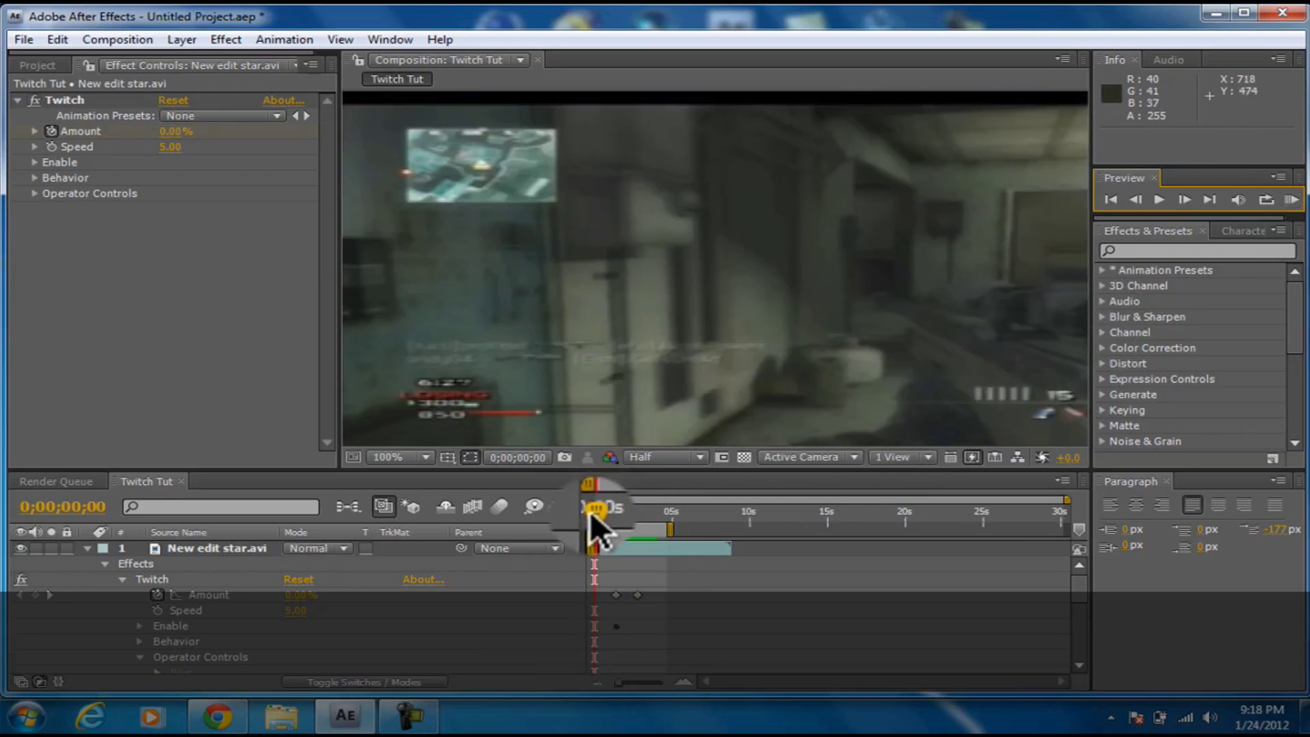
drag(596, 511, 651, 517)
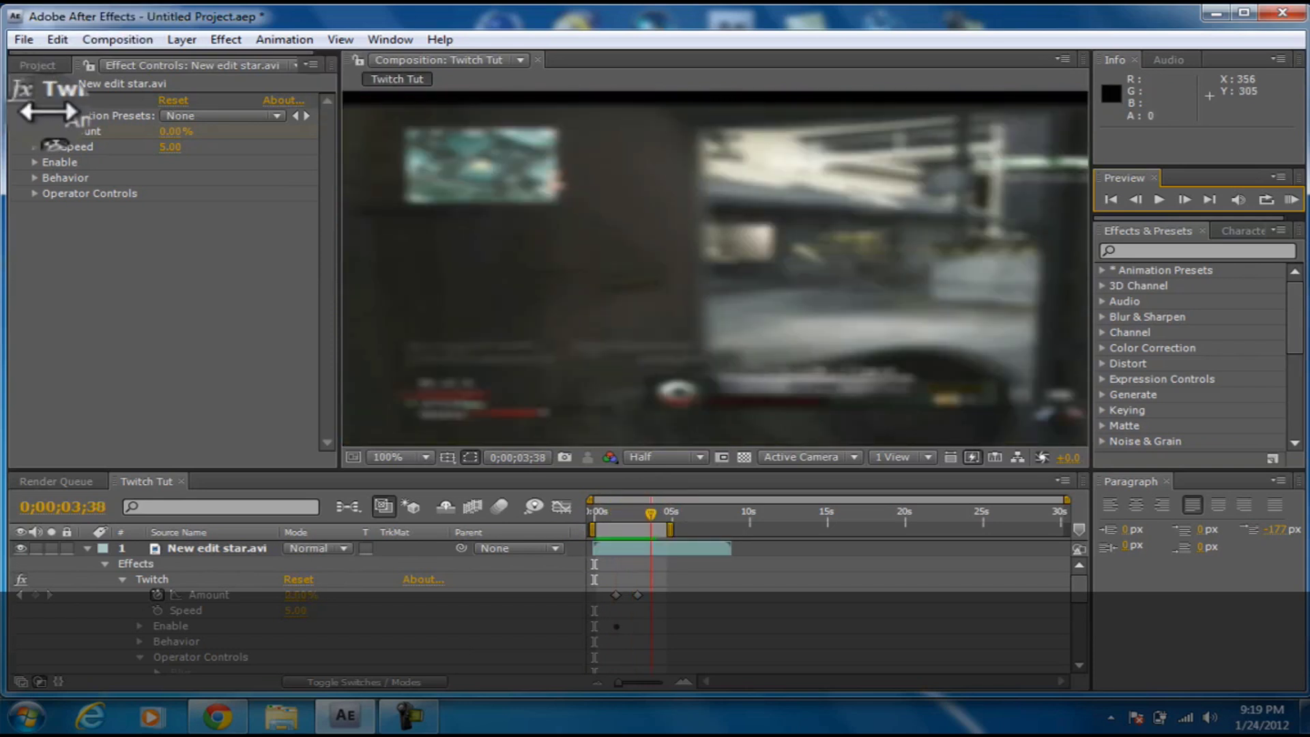
- Switch from Effect Controls to the Project panel listing New edit star.avi and the Twitch Tut comp
click(22, 63)
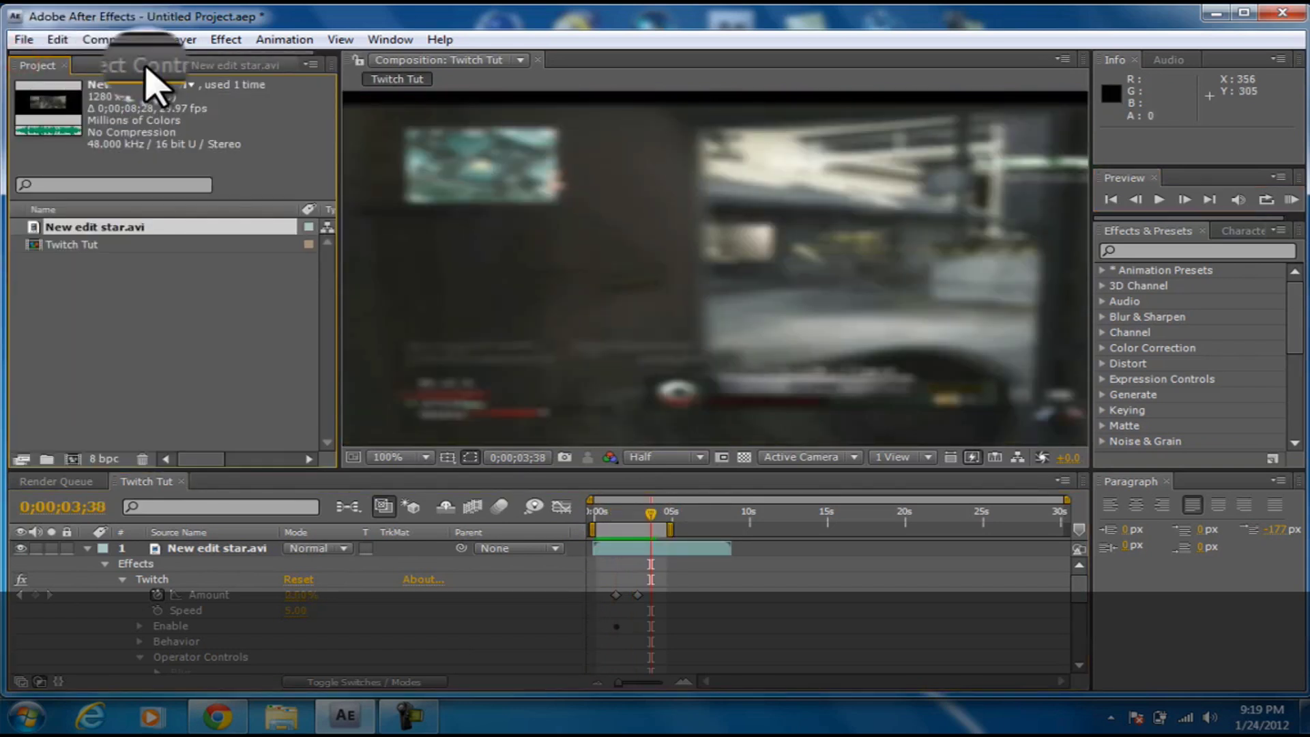
click(157, 66)
click(35, 65)
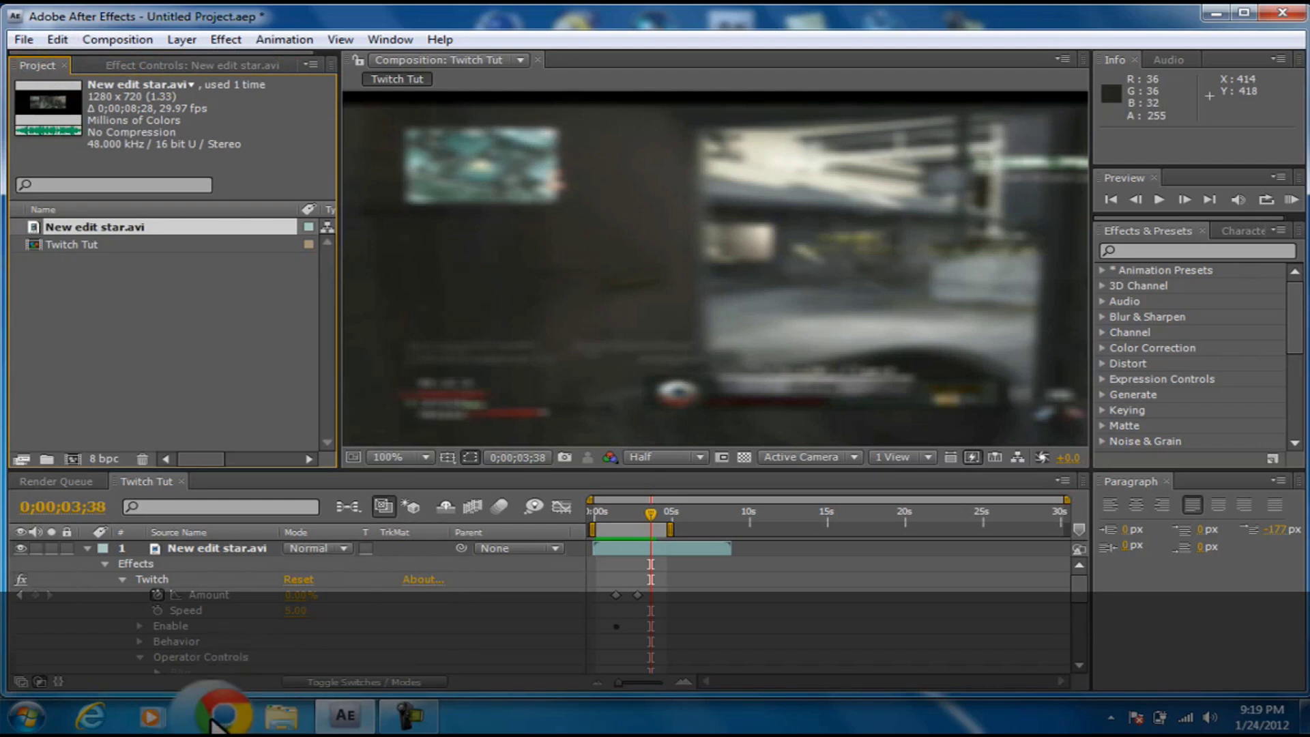
mouse_move(213, 723)
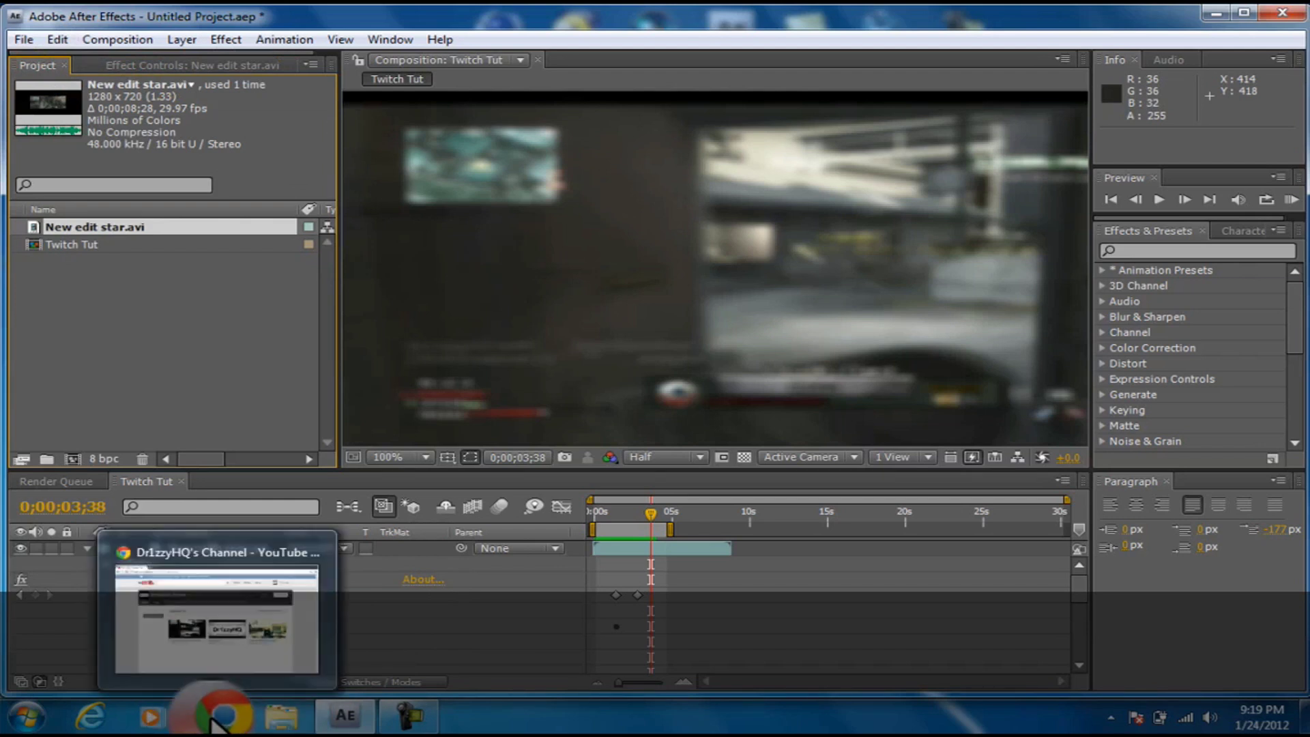
- Minimize After Effects to the desktop and bring up the Camtasia Recorder controls
click(1224, 15)
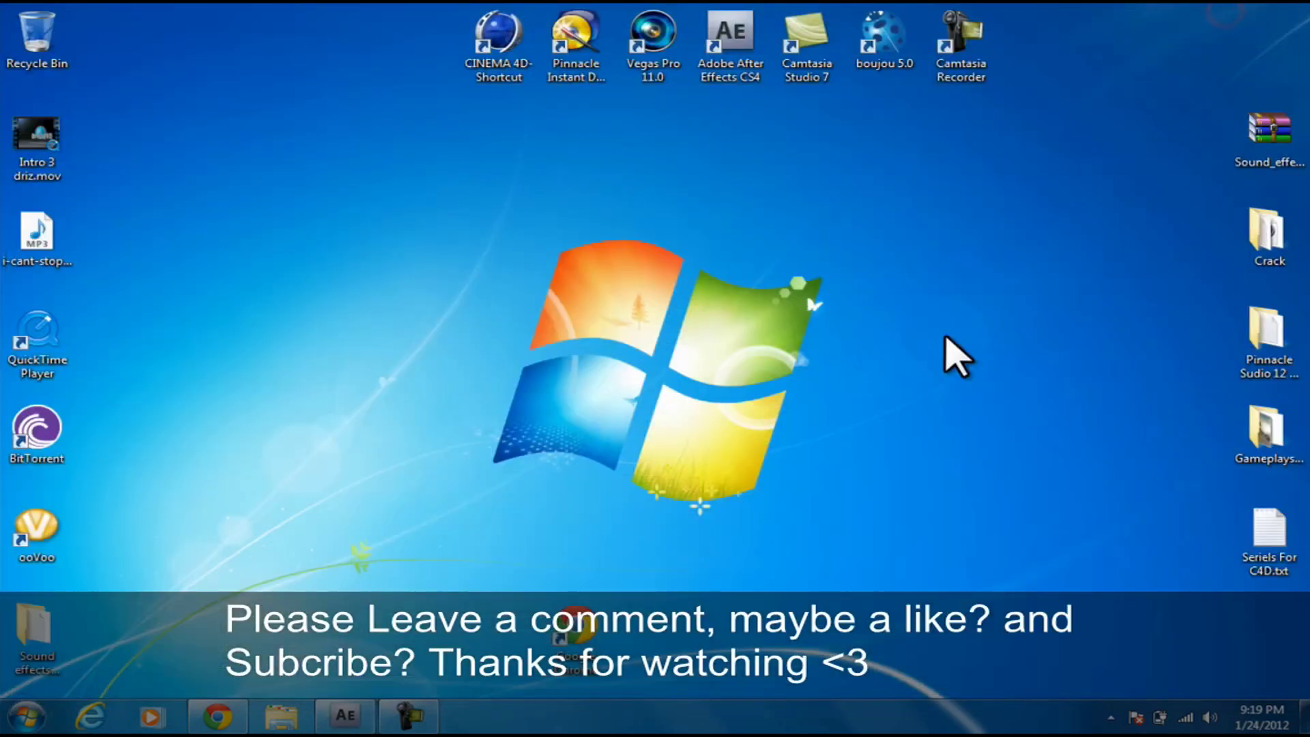
click(426, 722)
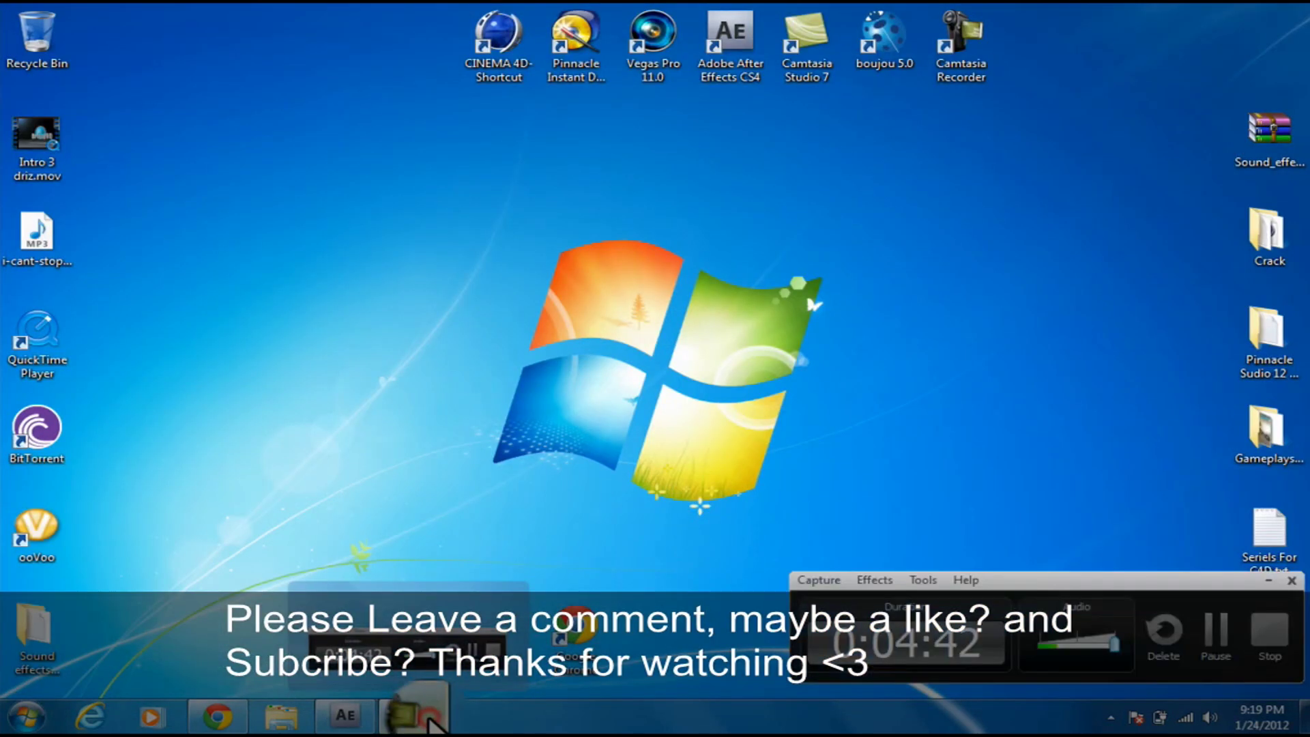